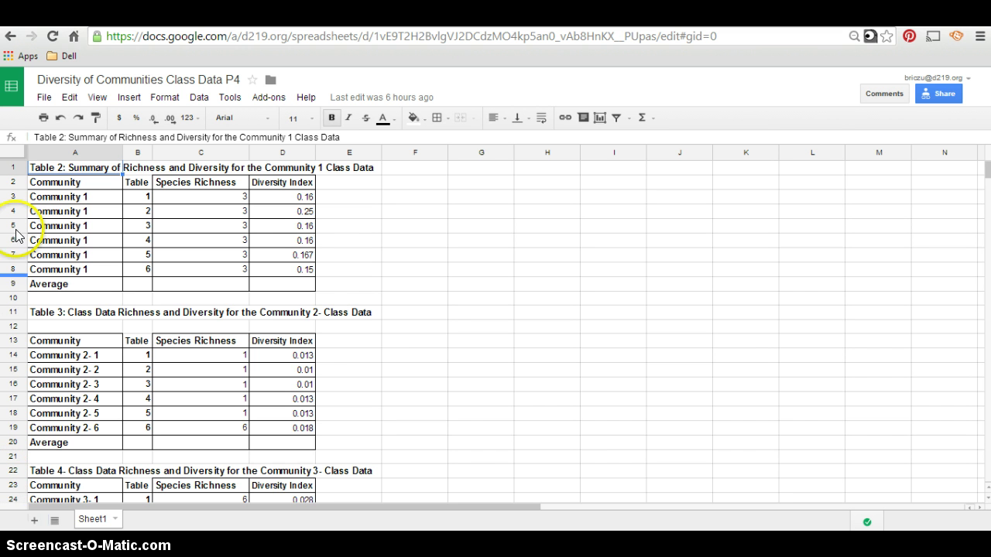
Make a copy of the spreadsheet named "LastName, First Name-Diversity of Communities Data".
click(47, 102)
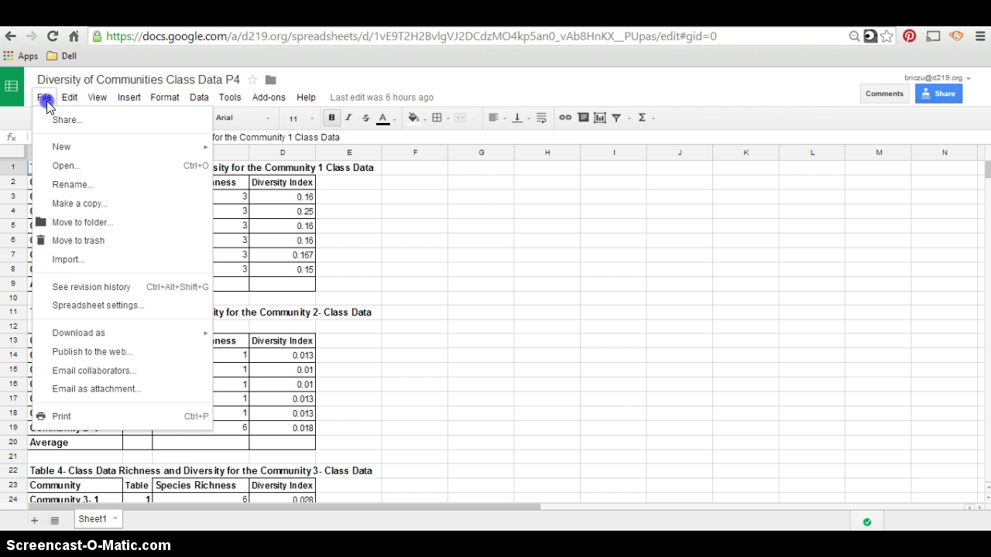
click(78, 205)
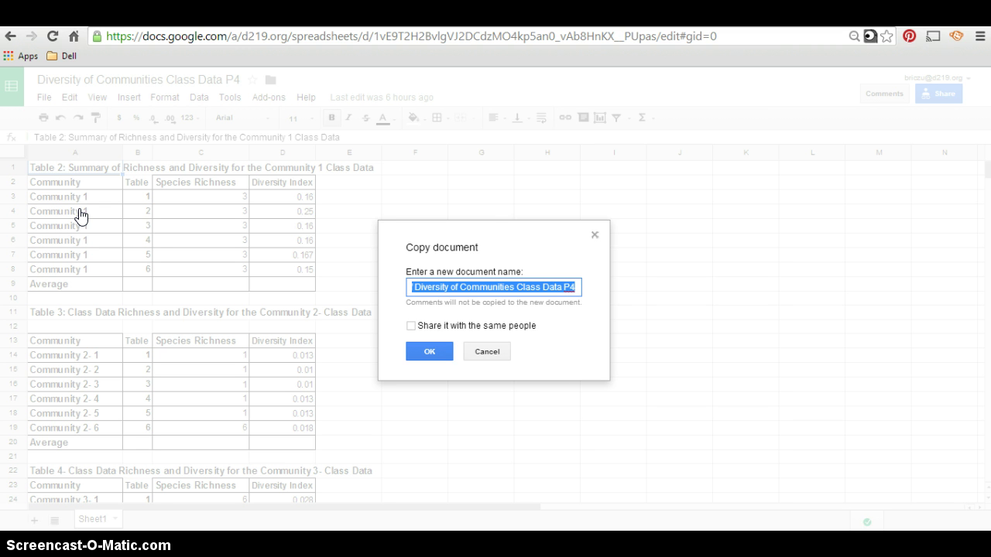
text(La)
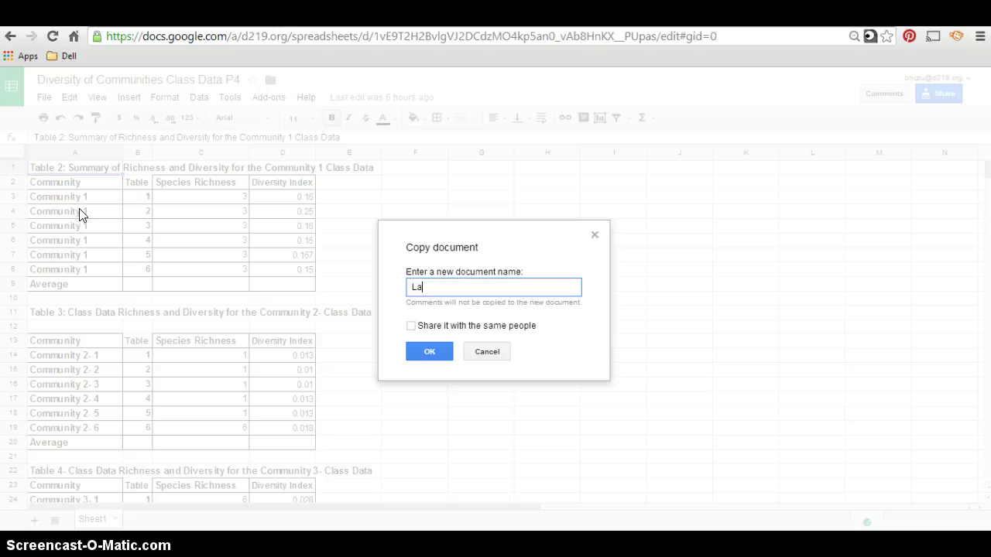
text(stName, First Name D)
key(BackSpace)
key(BackSpace)
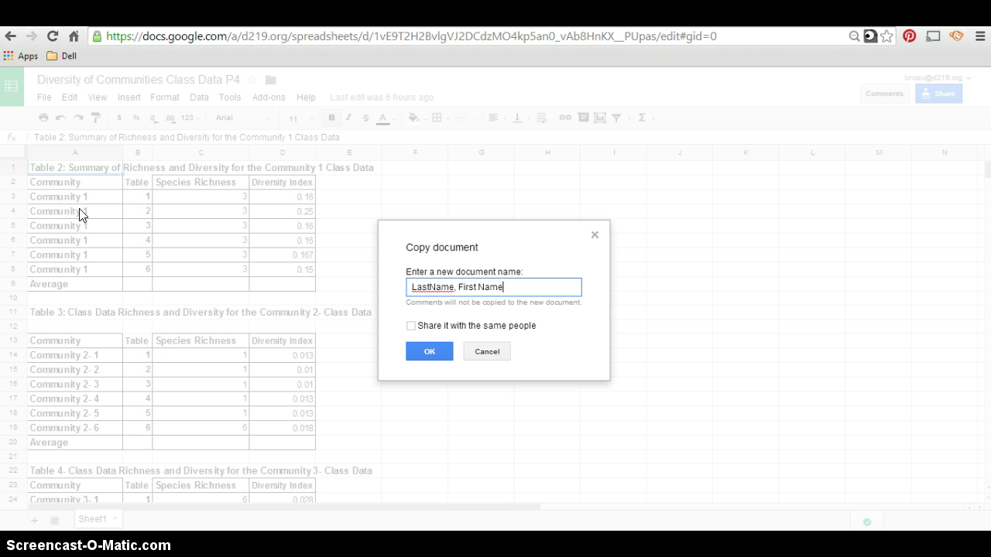
text(-Diversity of Comm)
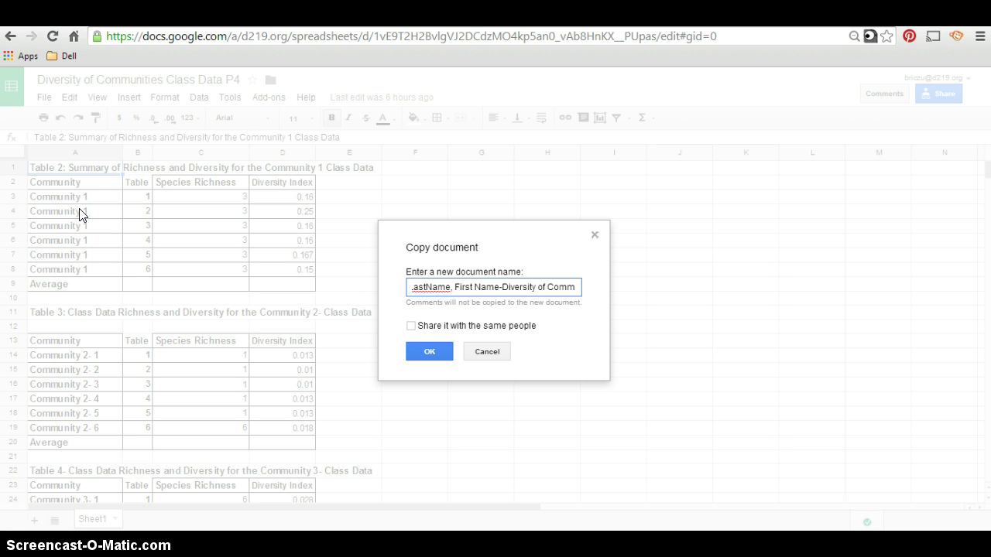
text(unities Data)
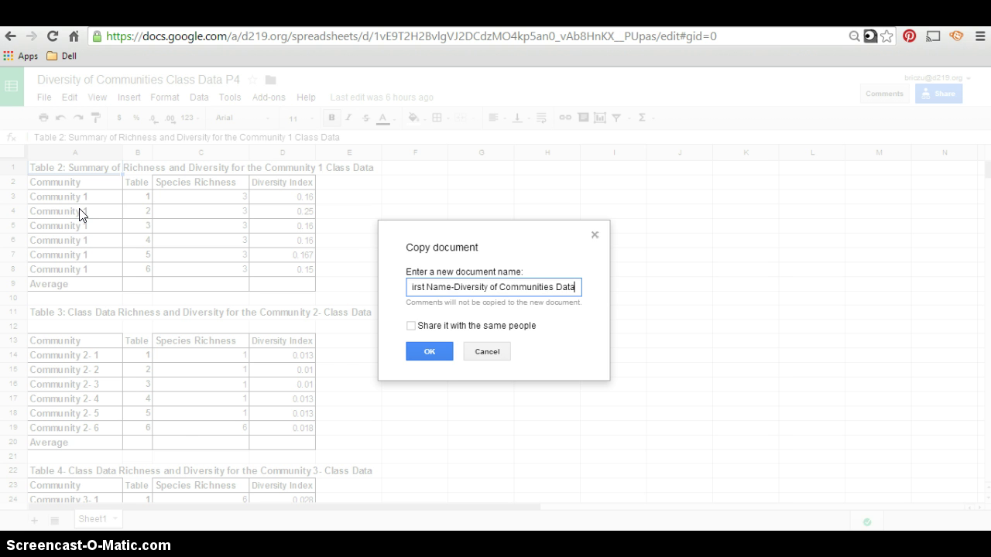
click(432, 354)
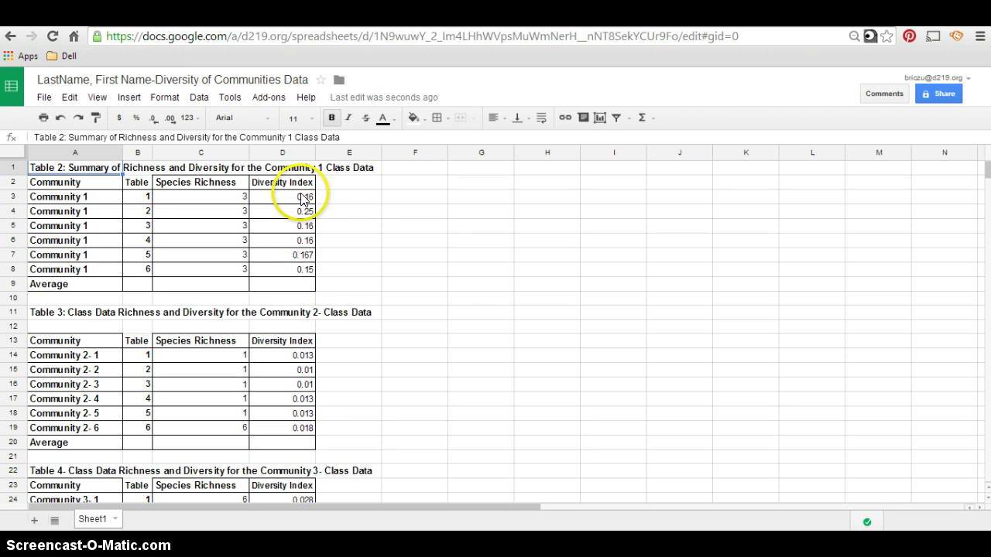
Calculate the average Diversity Index for Community 1 in cell D9 with the formula =AVERAGE(D3:D8).
click(299, 289)
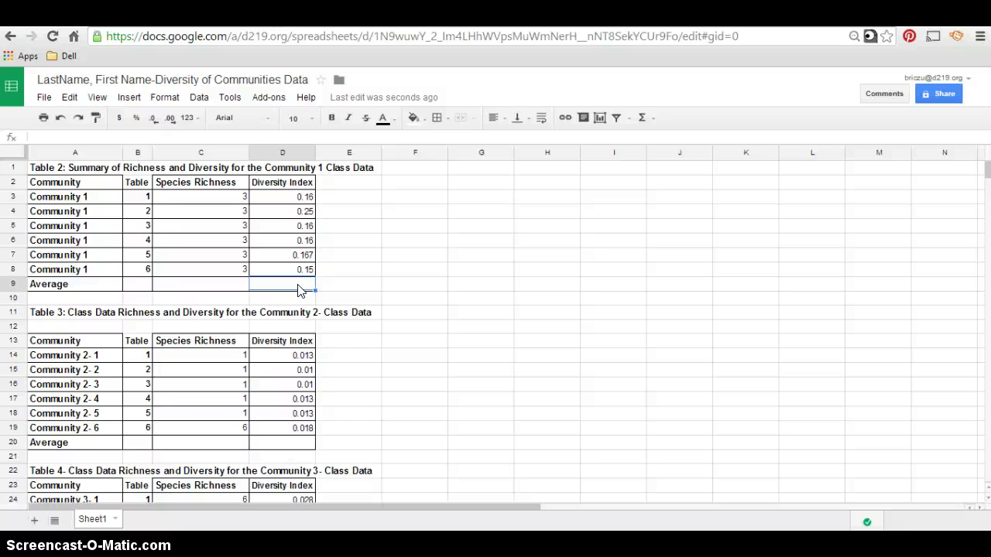
click(270, 287)
text(=)
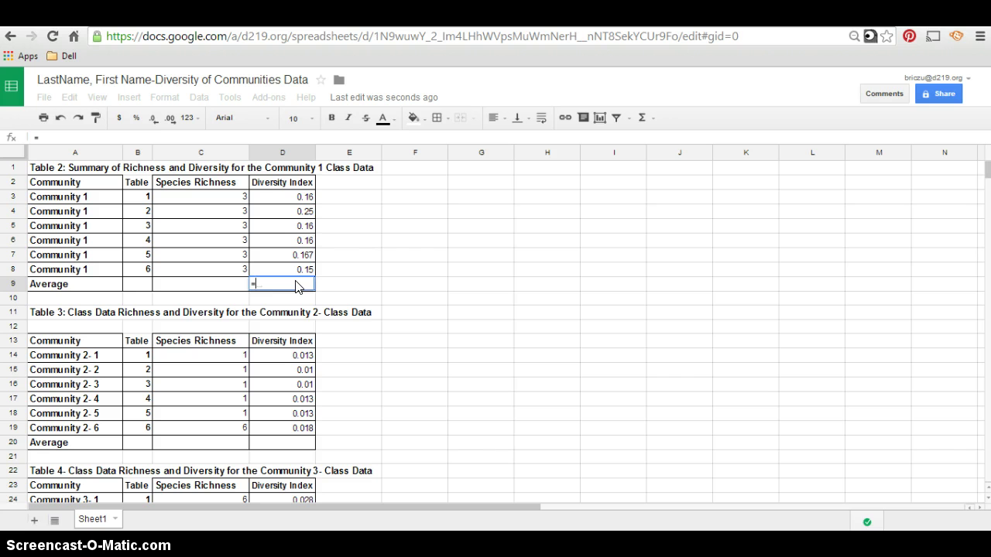
text(a)
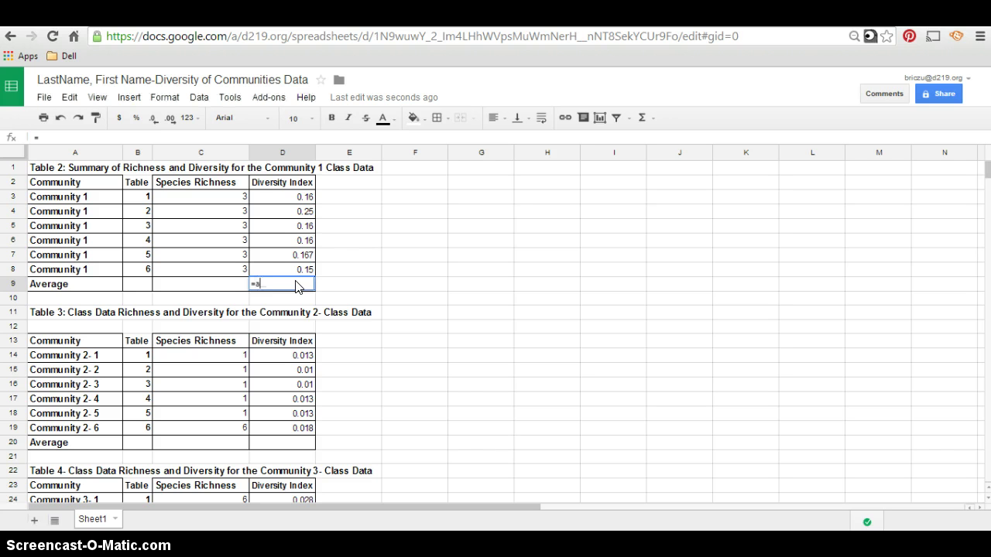
text(ver)
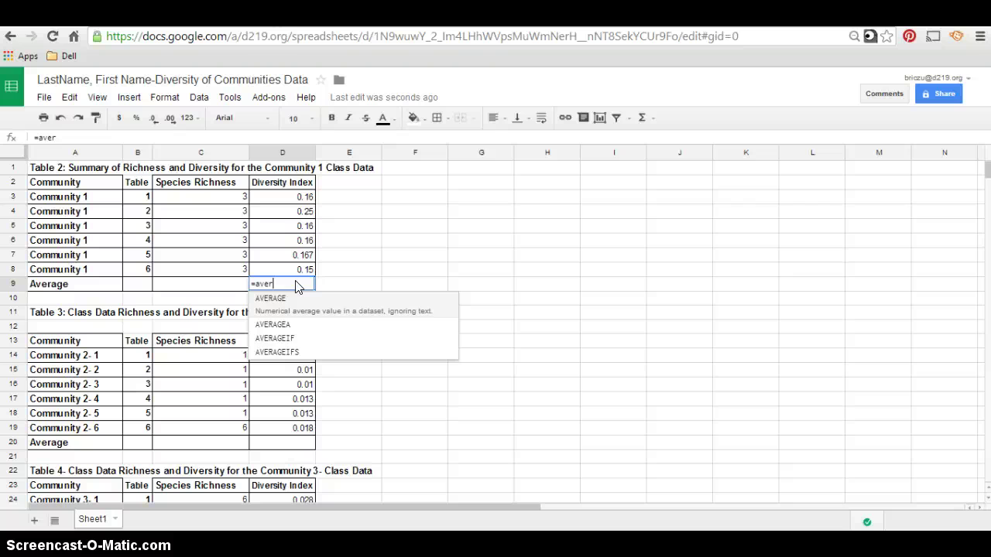
click(287, 298)
click(287, 300)
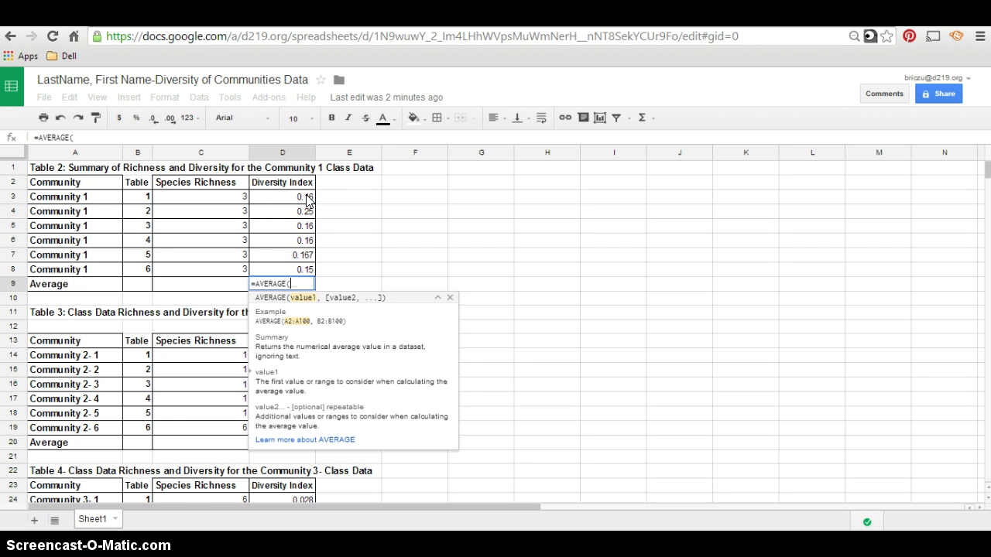
drag(307, 200, 301, 270)
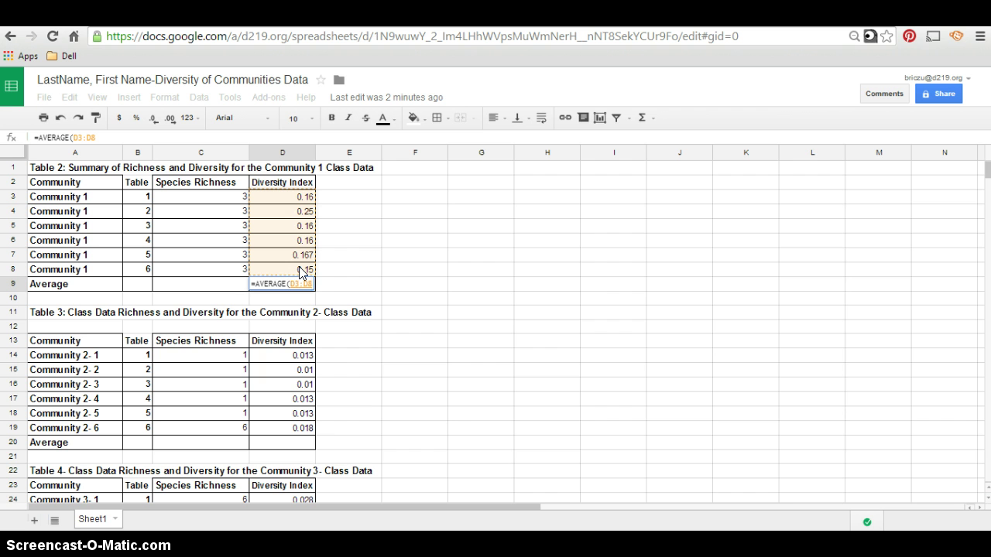
text())
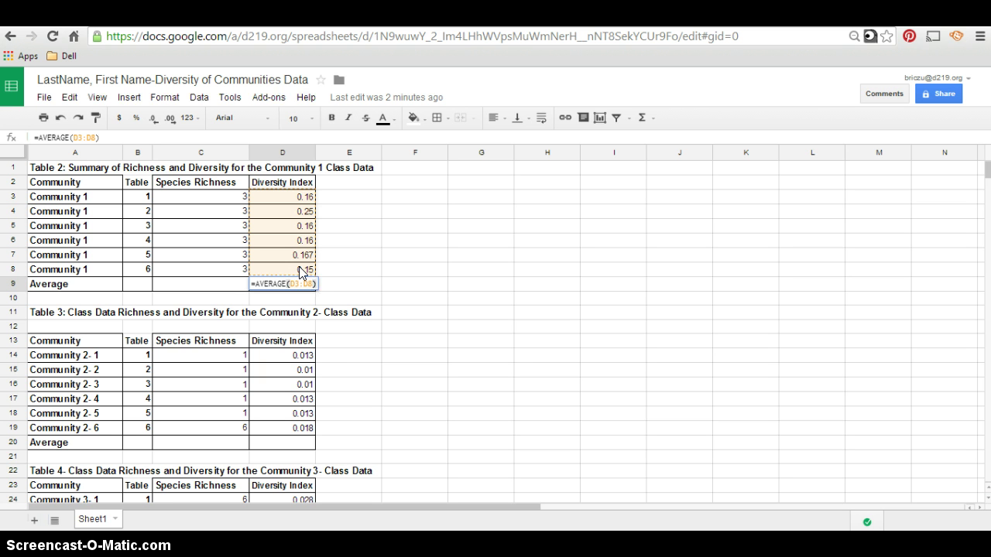
key(Return)
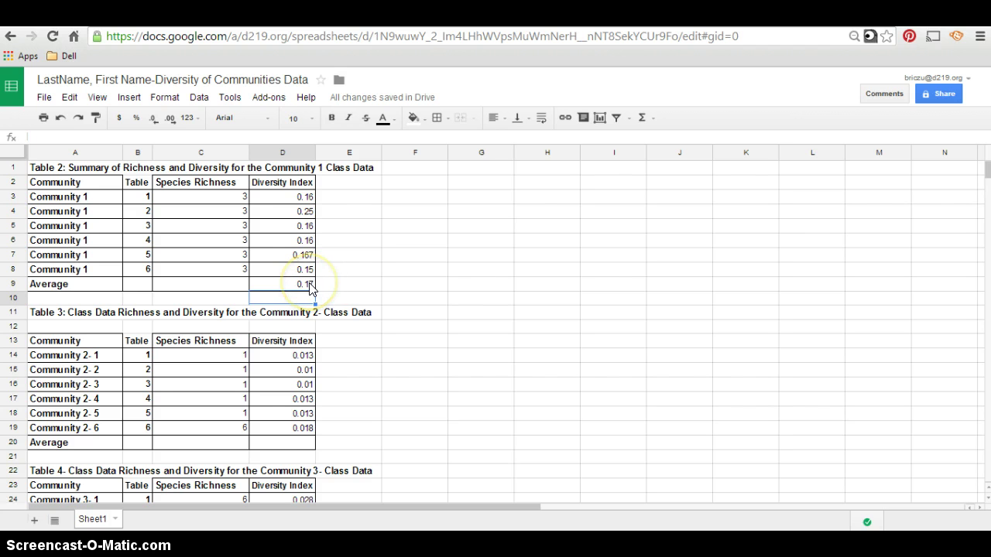
Begin an AVERAGE formula in cell D20 for the Community 2 Diversity Index.
click(278, 443)
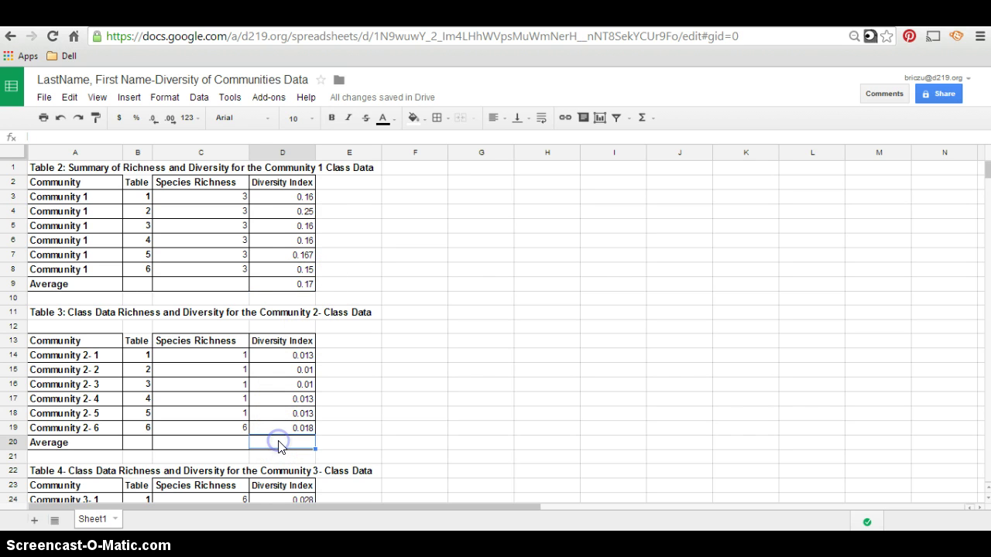
text(=)
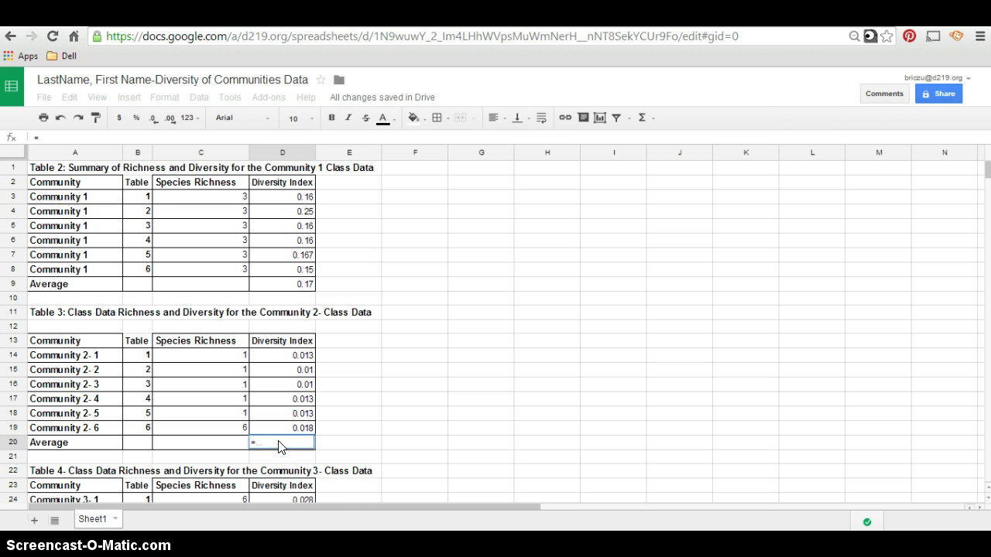
text(Ave)
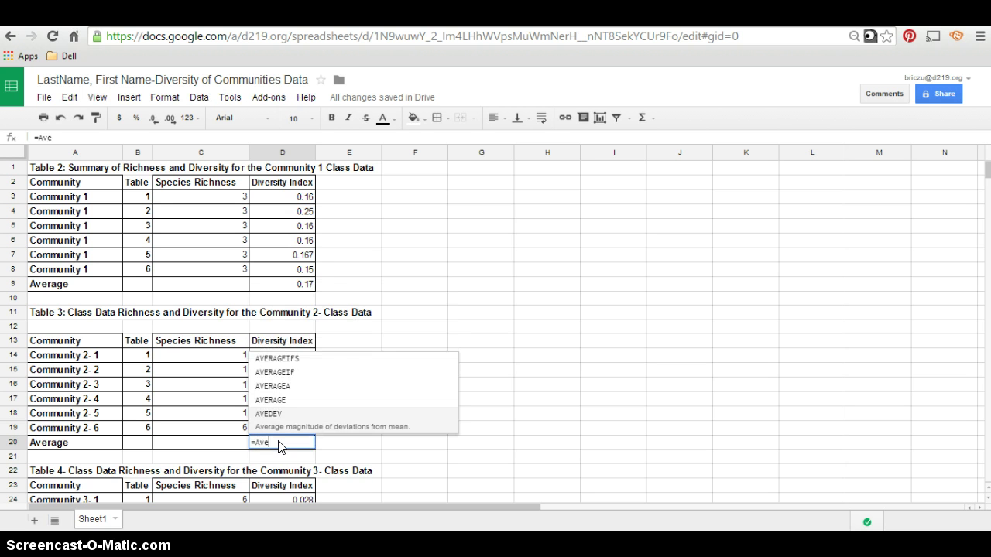
text(ra)
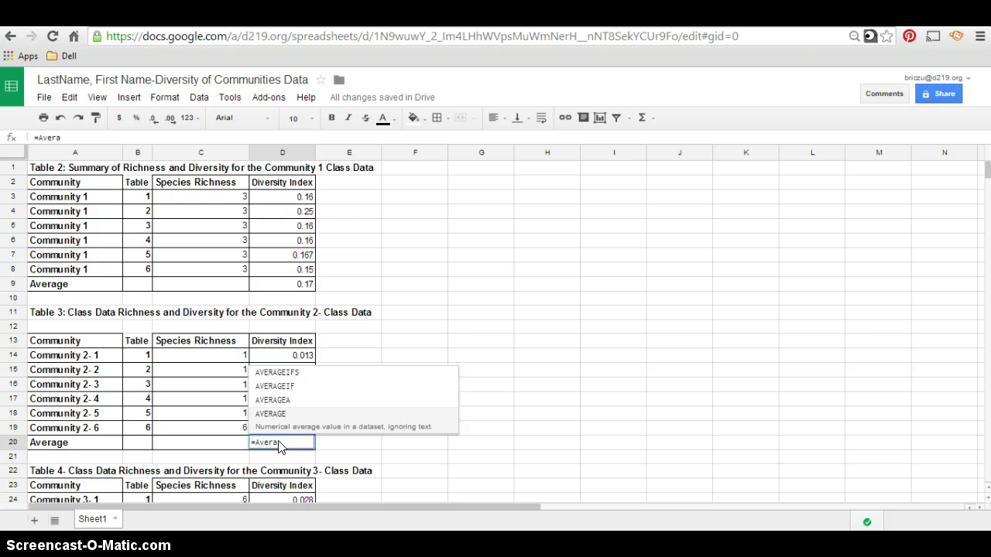
text(ge)
click(283, 414)
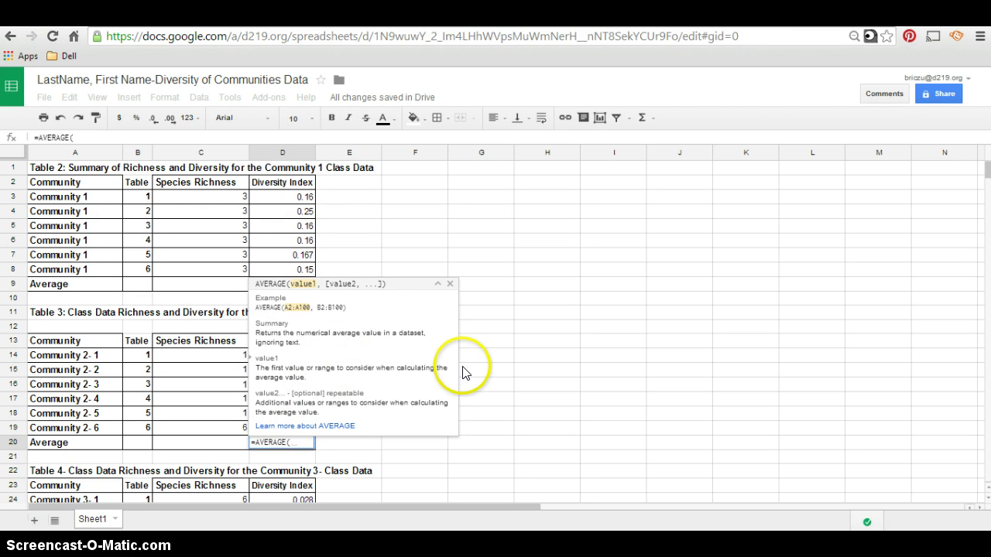
click(487, 325)
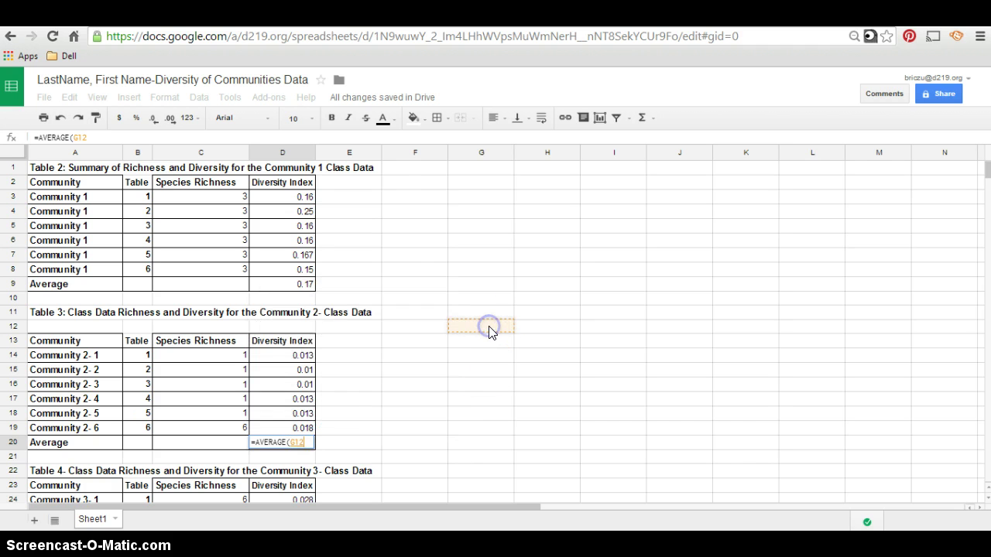
key(BackSpace)
key(BackSpace)
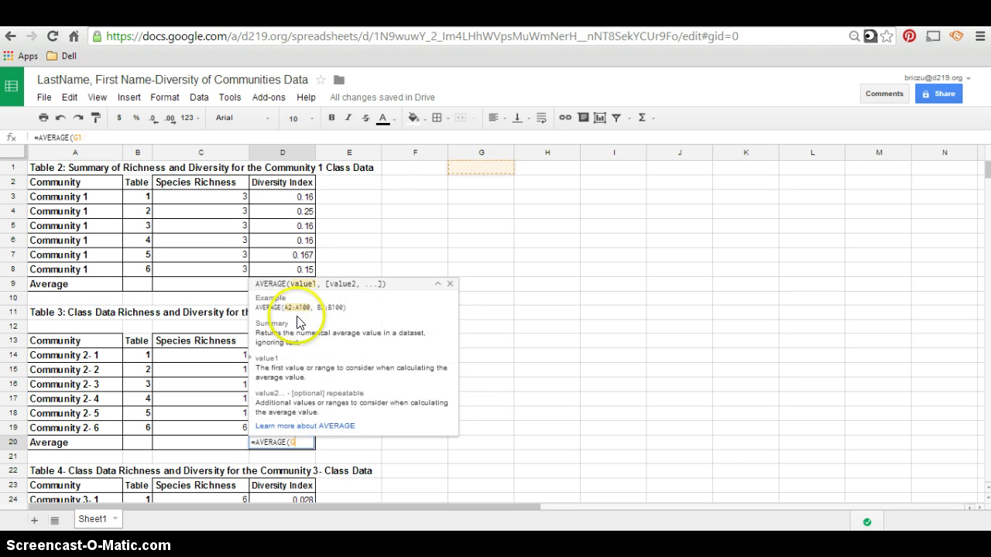
key(BackSpace)
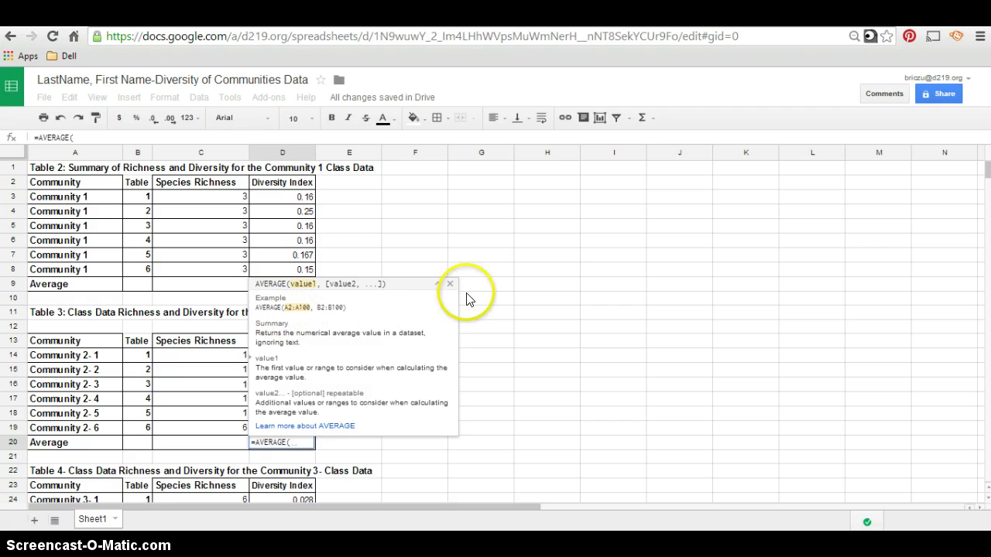
Dismiss the formula help and complete the AVERAGE formula in D20 with the range D14:D19.
click(450, 285)
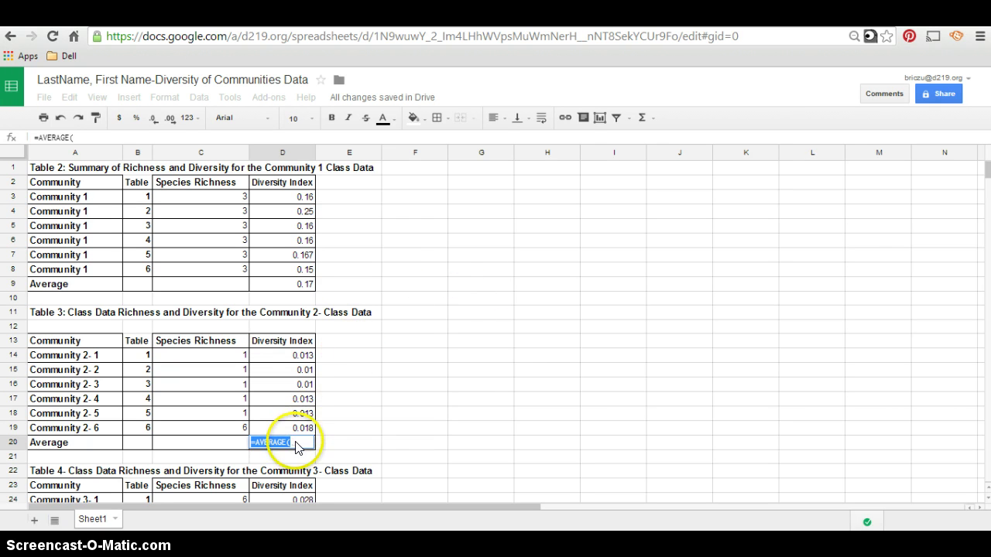
drag(296, 355, 302, 435)
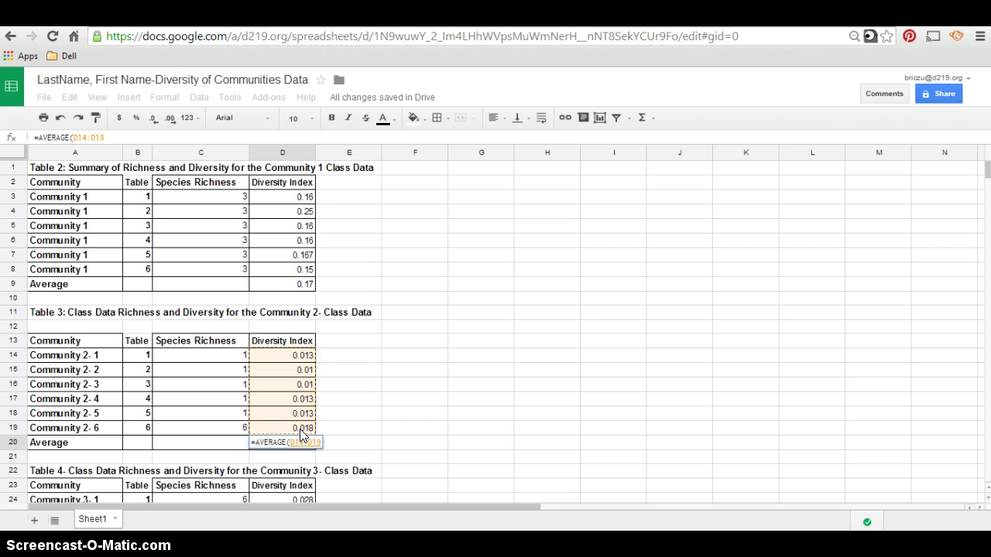
key(Return)
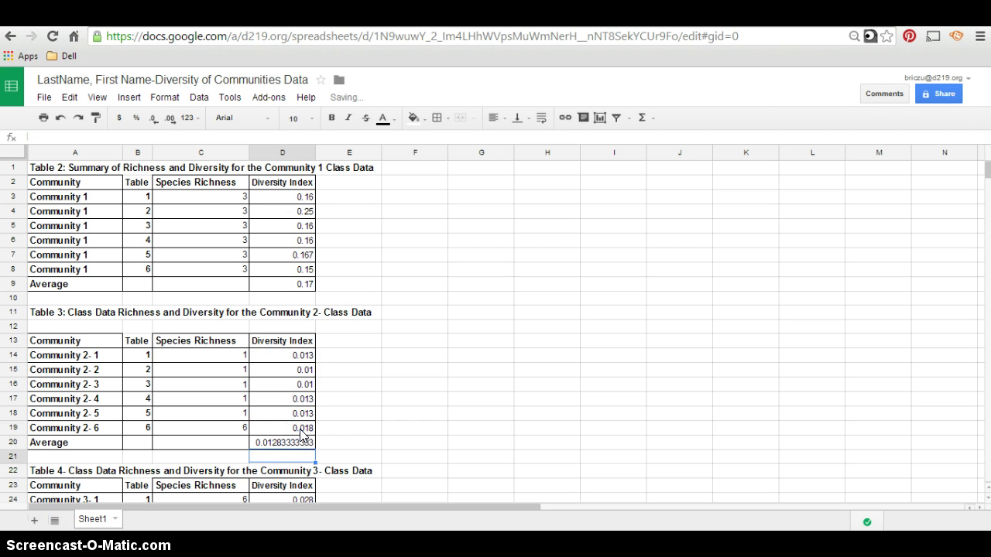
Format the Community 2 average in cell D20 with the two-decimal Number format (1,000.12).
click(301, 439)
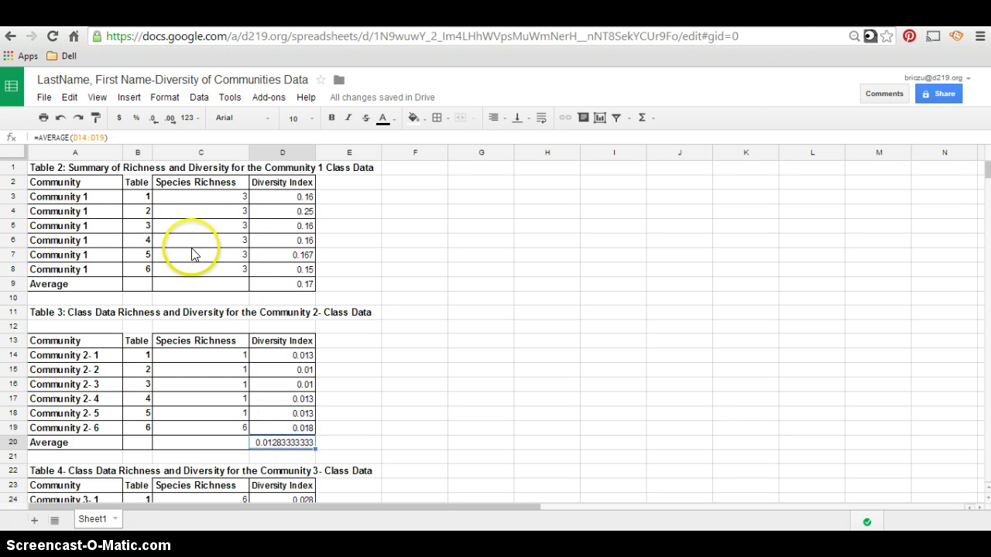
click(175, 106)
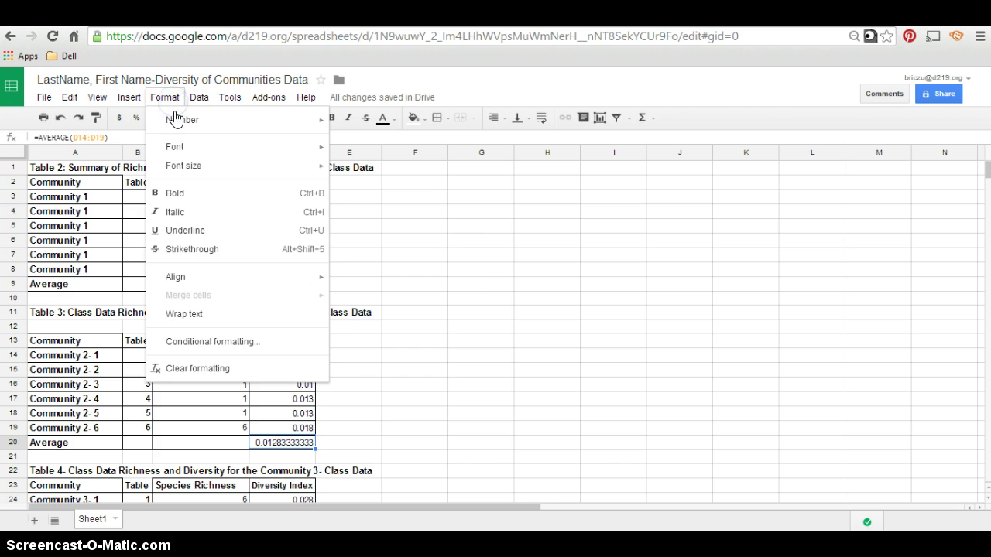
mouse_move(179, 123)
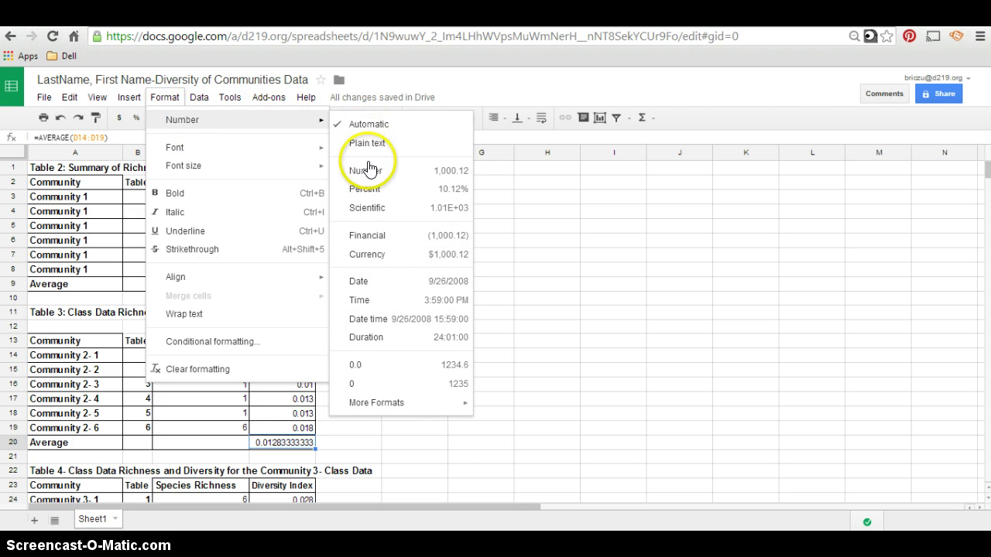
click(465, 179)
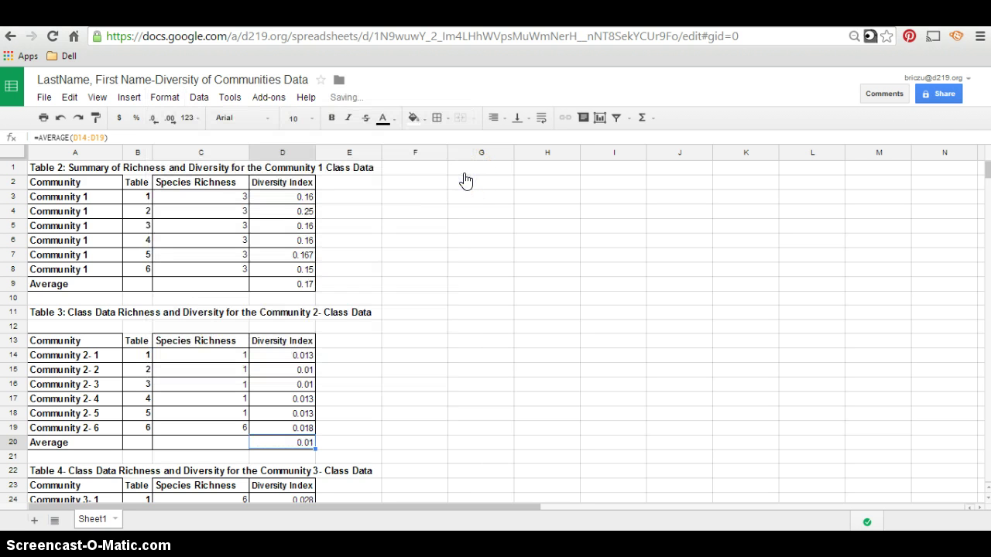
Calculate the average Diversity Index for Community 3 in cell D30 with the formula =AVERAGE(D24:D28).
scroll(986, 173, down, 5)
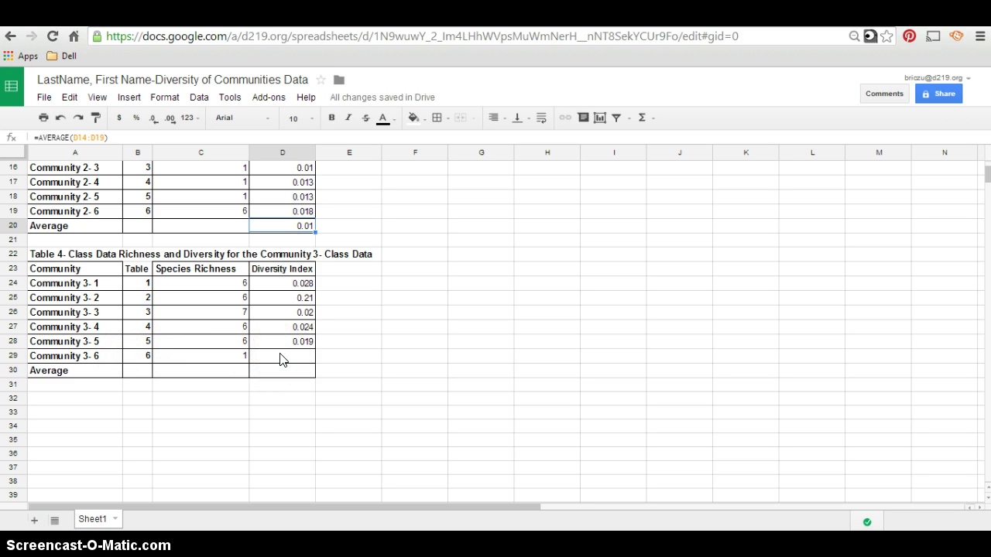
click(281, 376)
click(282, 374)
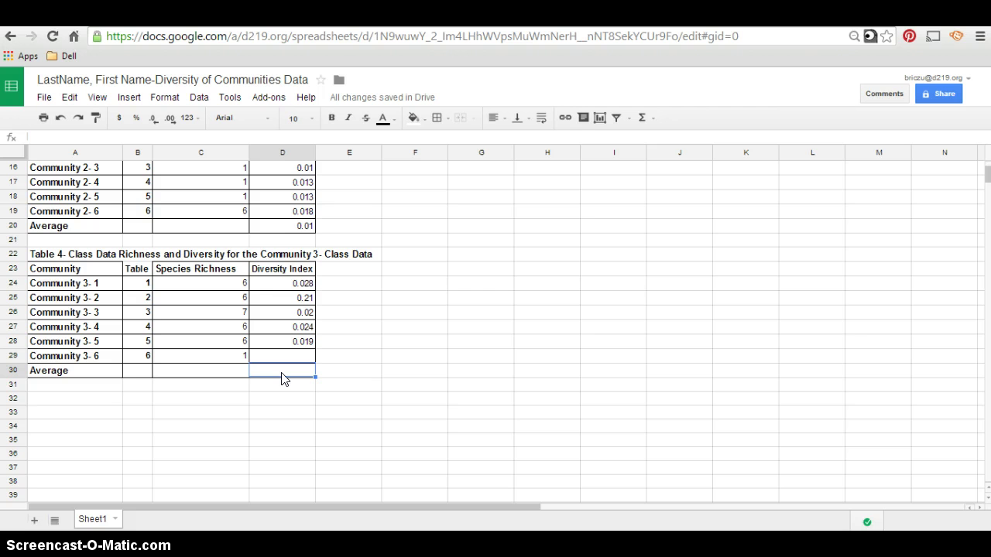
text(=)
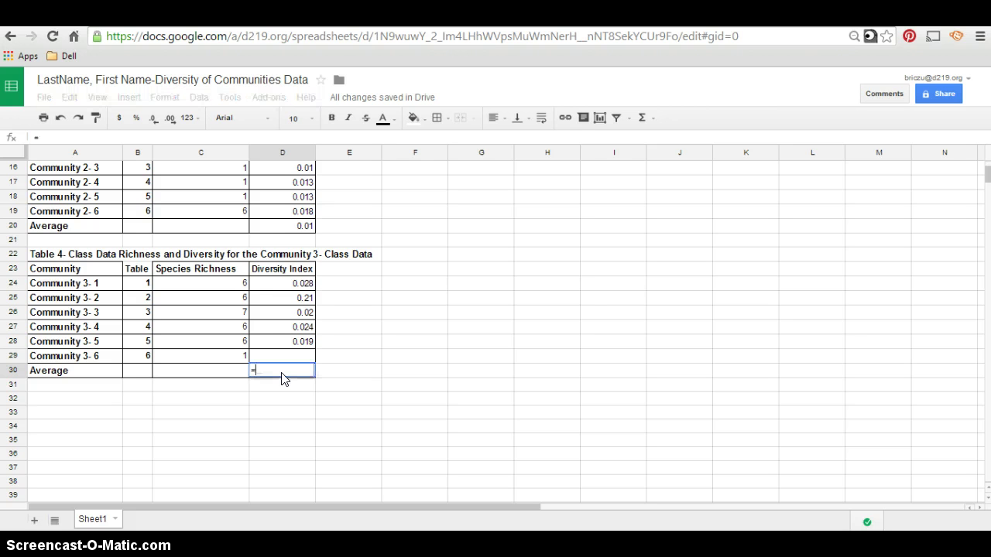
text(average)
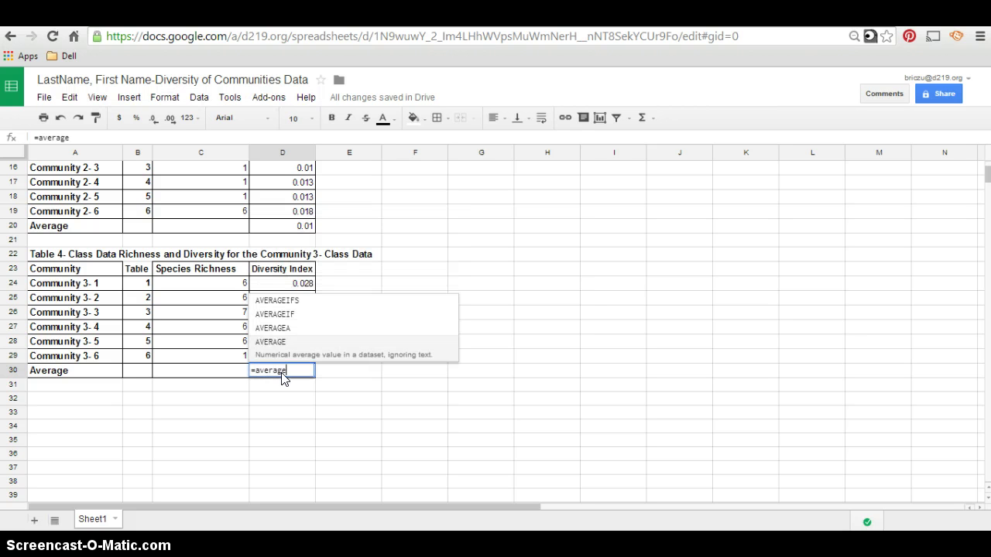
click(282, 343)
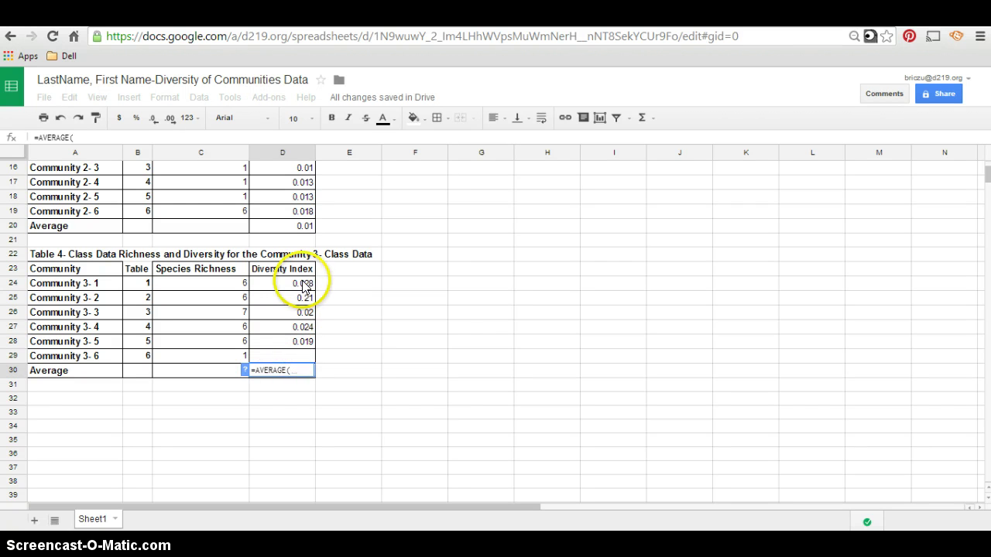
drag(297, 279, 305, 343)
text())
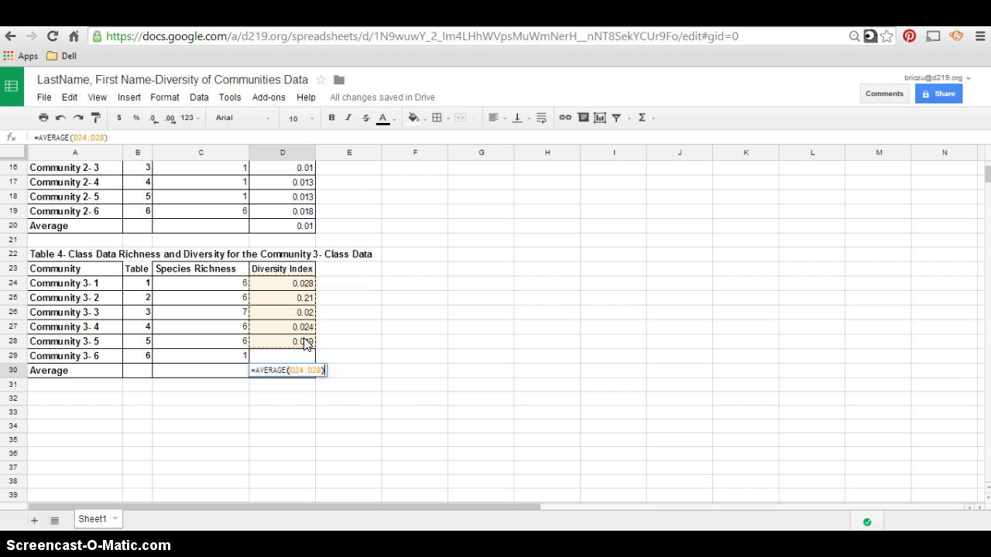
key(Return)
Format the Community 3 average in cell D30 with the two-decimal Number format (1,000.12).
click(304, 370)
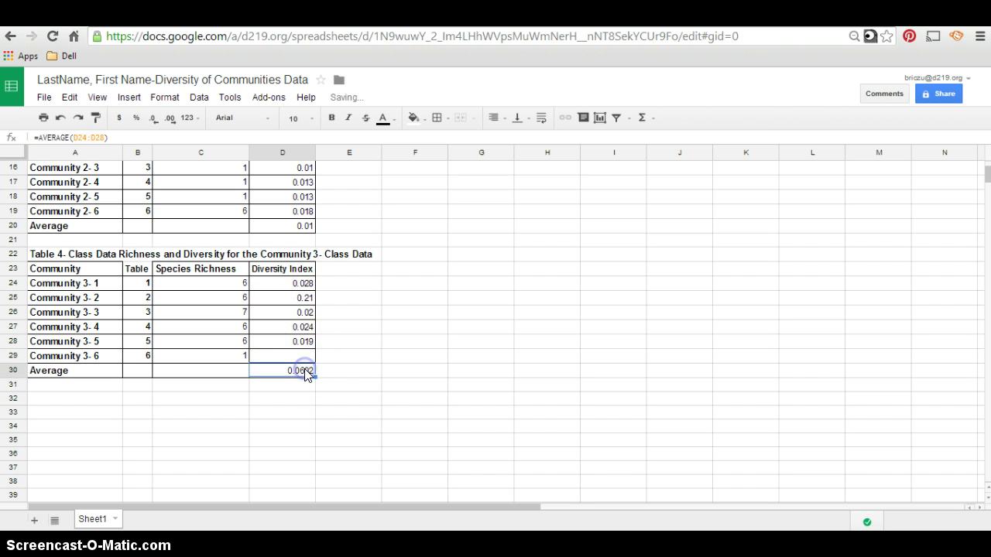
click(164, 98)
click(172, 118)
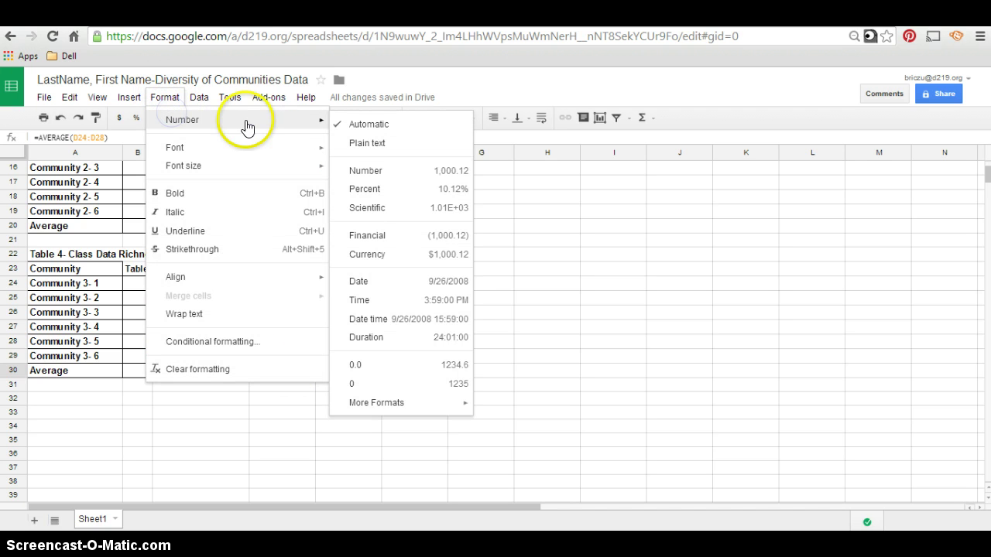
click(356, 169)
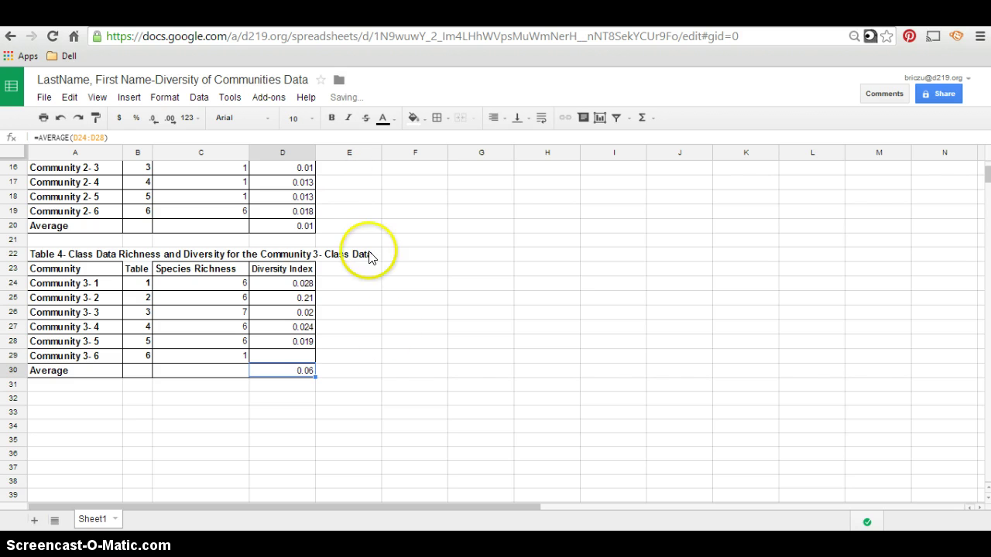
click(399, 372)
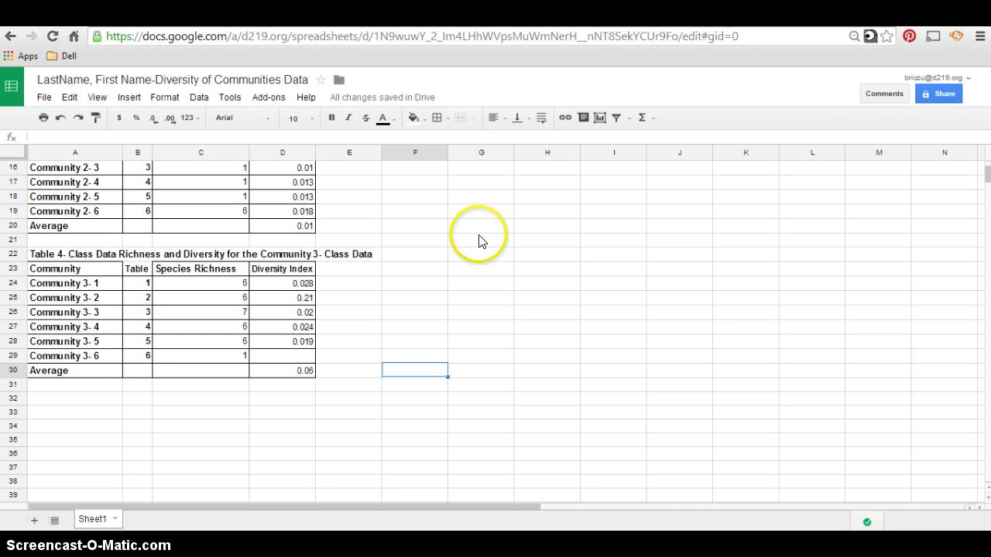
Enter the title Summary Table in cell F4 and the row label Community 1 beneath it in F5.
drag(987, 172, 987, 161)
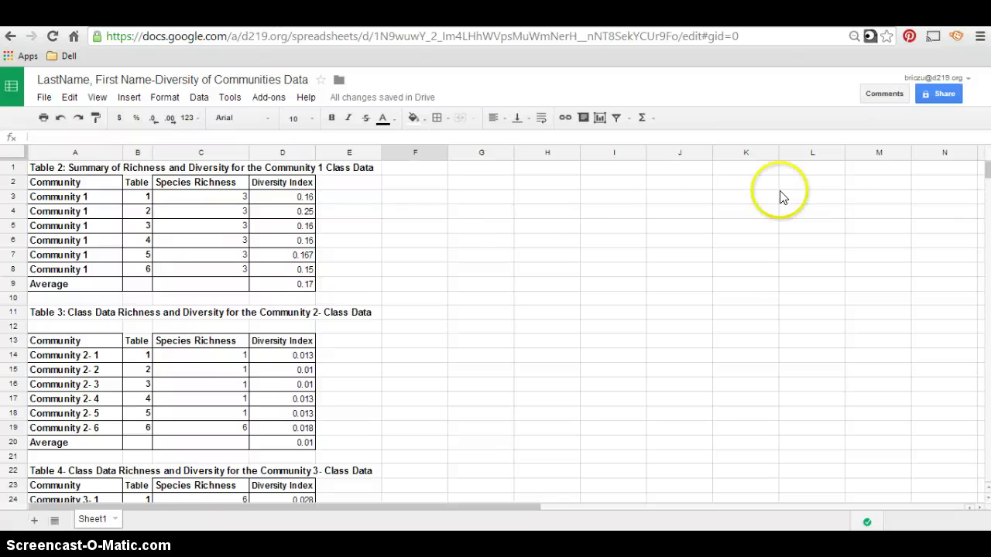
click(437, 212)
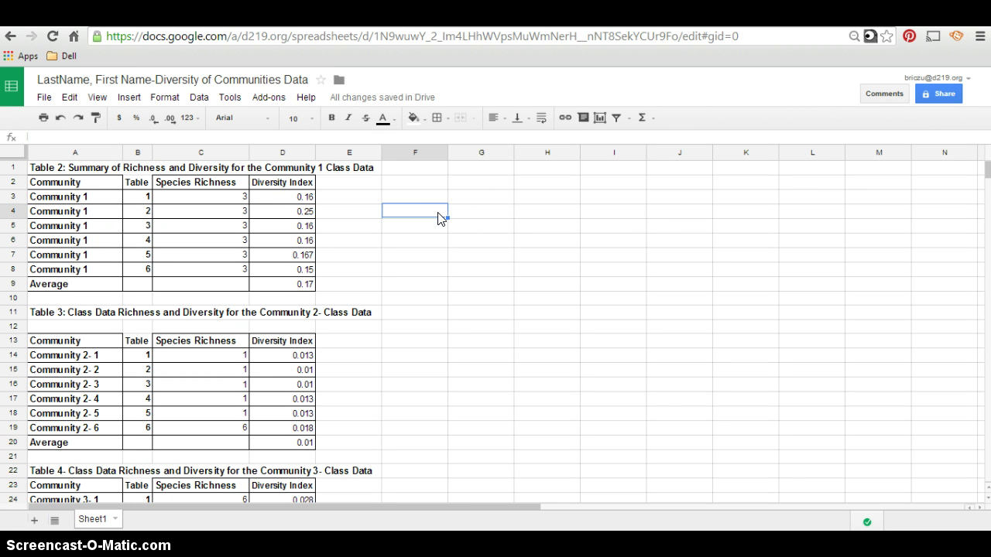
text(Summary Table)
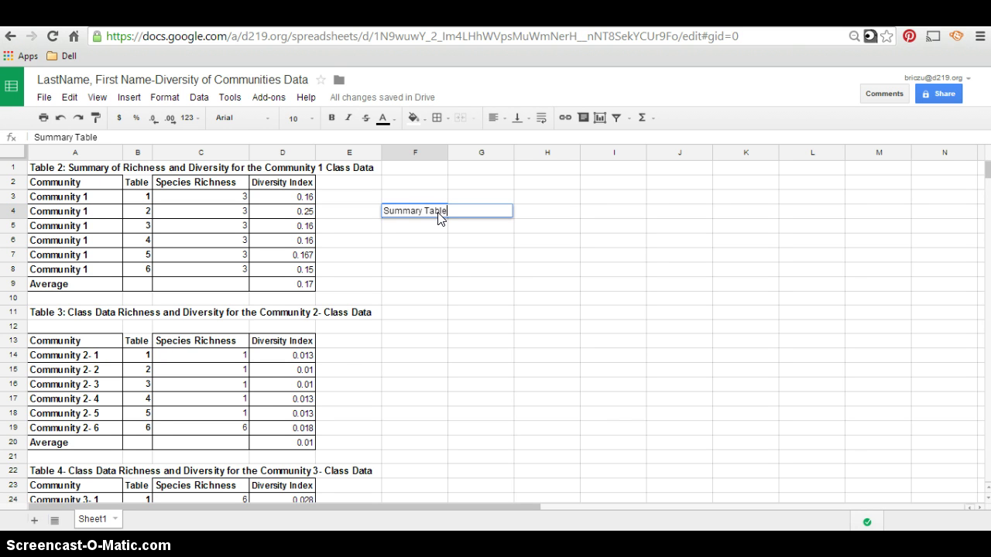
key(Return)
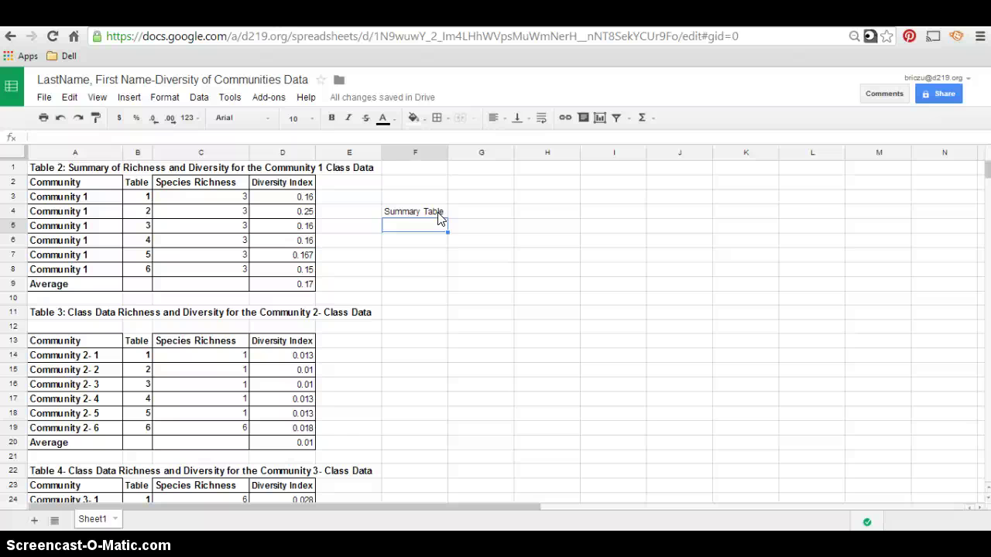
text(Community )
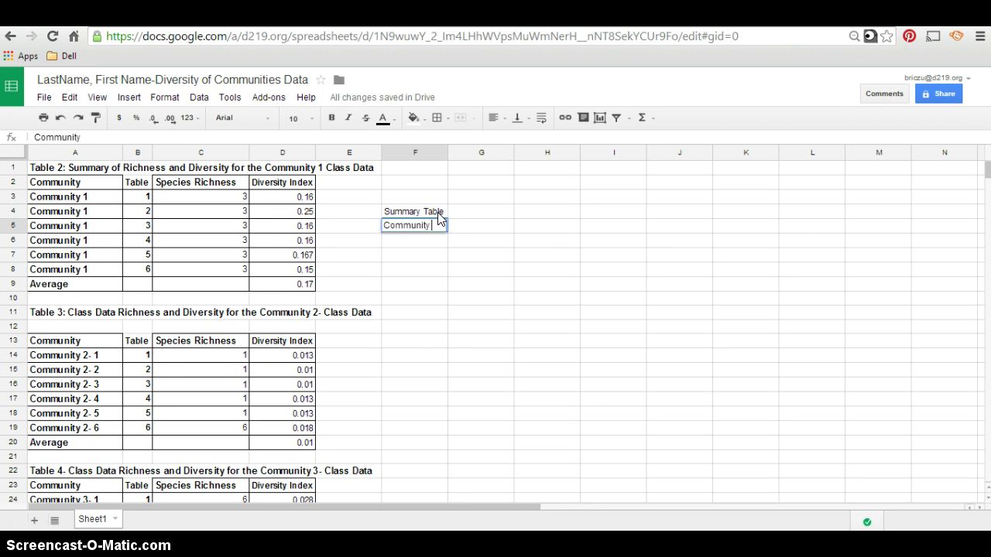
text(1)
key(Return)
Enter the row label in cell F6 and correct it to read Community 2.
text(C)
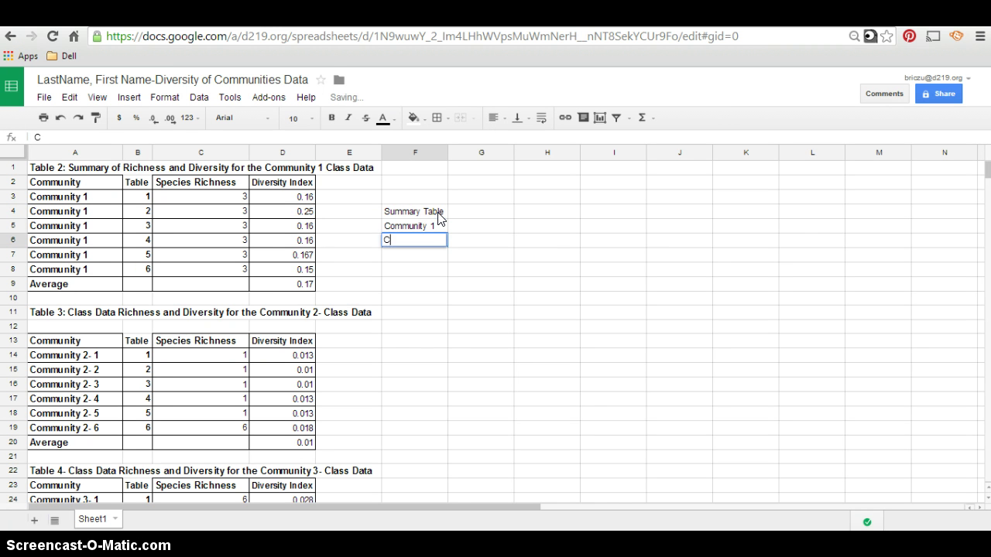
text(ommi)
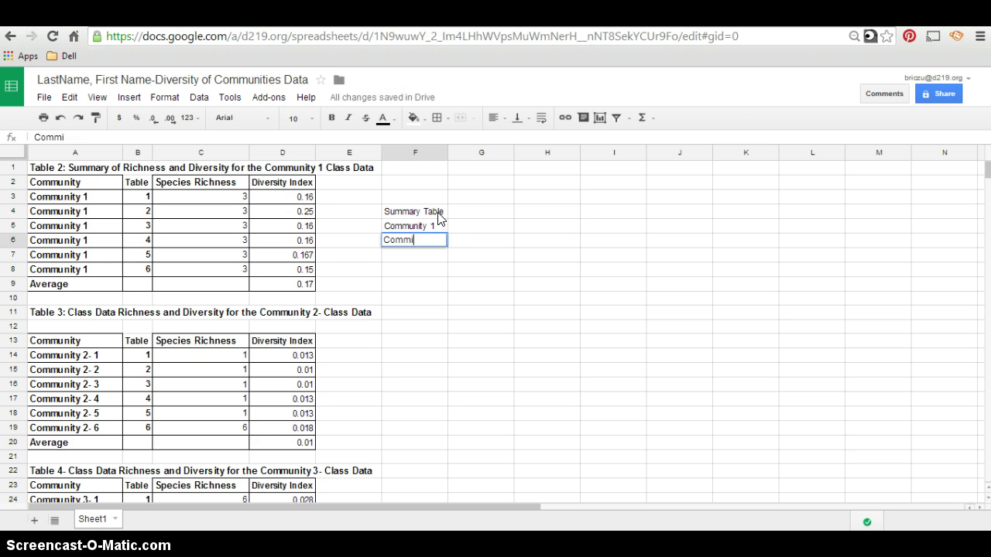
key(BackSpace)
text(u)
key(Return)
key(Up)
click(435, 243)
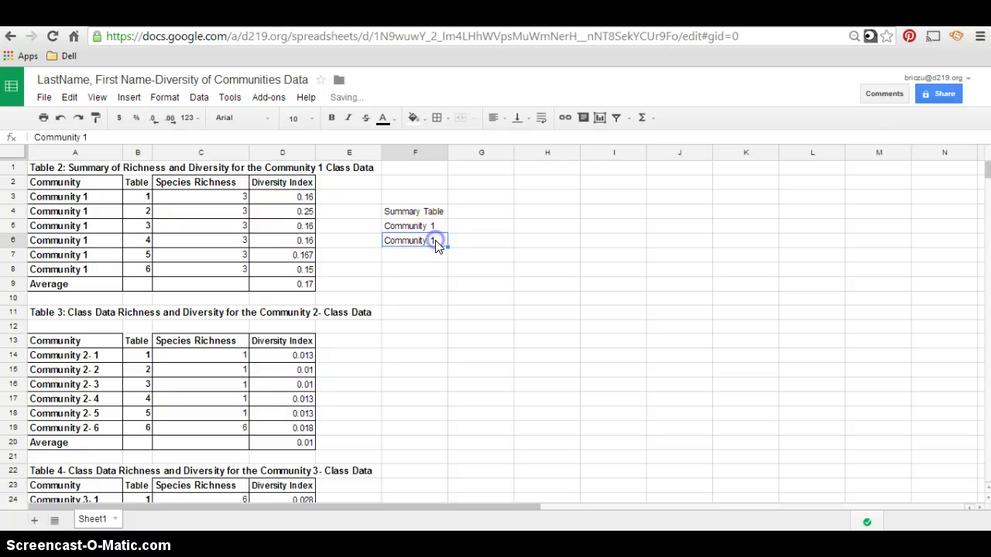
double_click(436, 242)
key(BackSpace)
text(2)
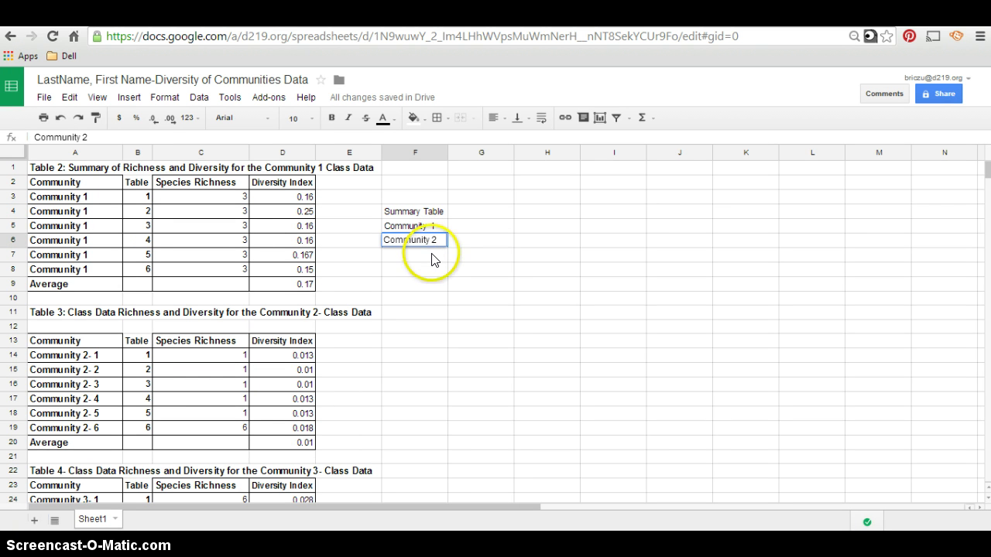
Add the row label Community 3 in cell F7.
click(431, 260)
text(Communi)
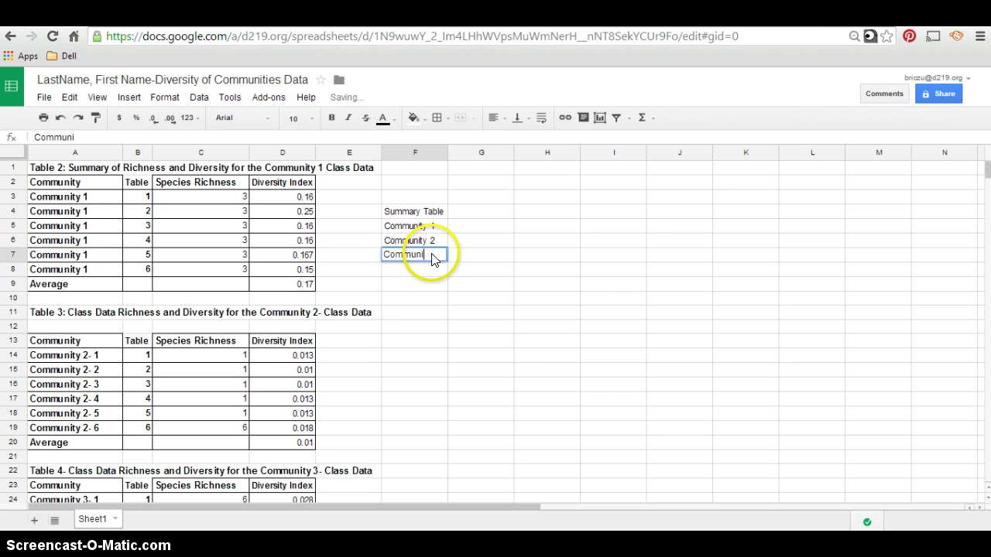
text(ty 3)
key(Return)
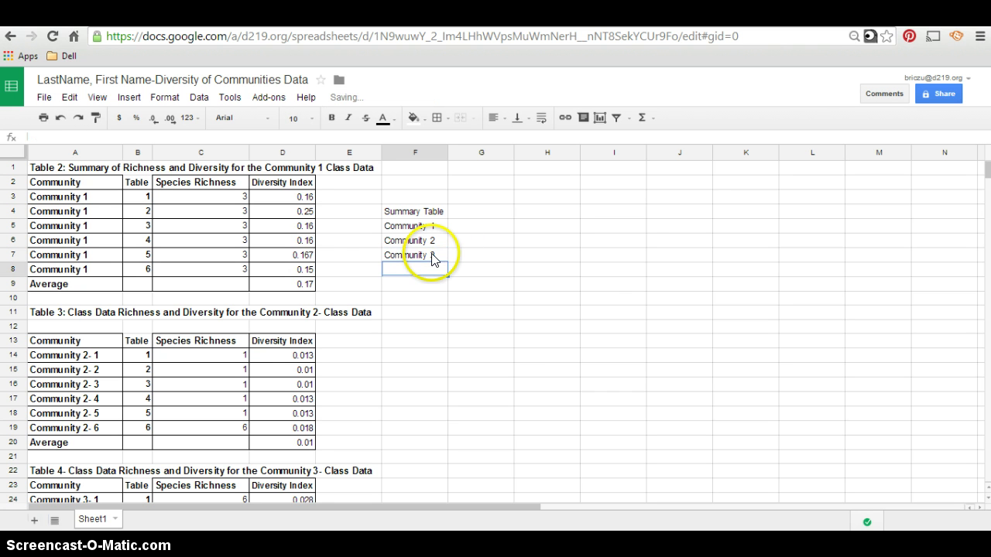
Move the Summary Table title from cell F4 up to F3, leaving F4 empty for a header row.
click(442, 213)
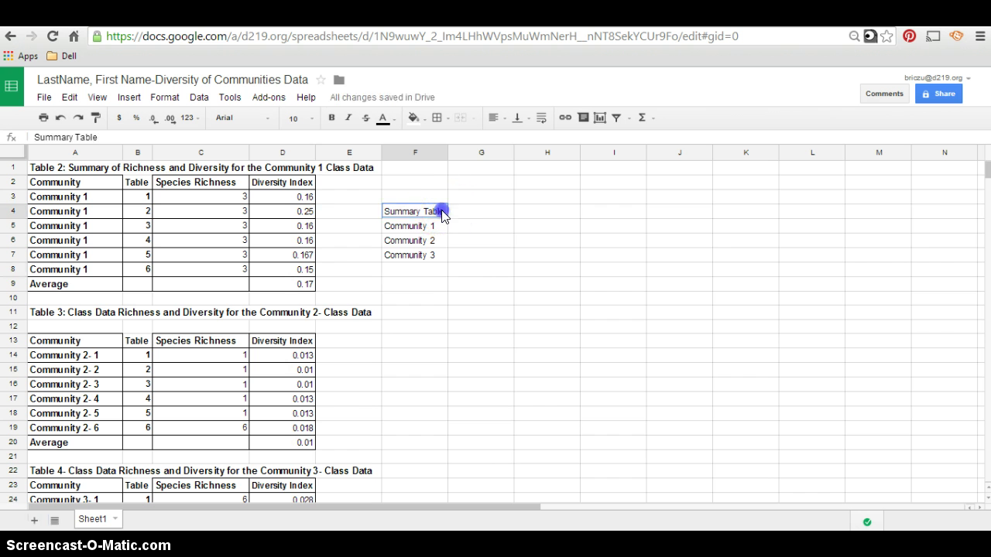
key(Delete)
click(434, 197)
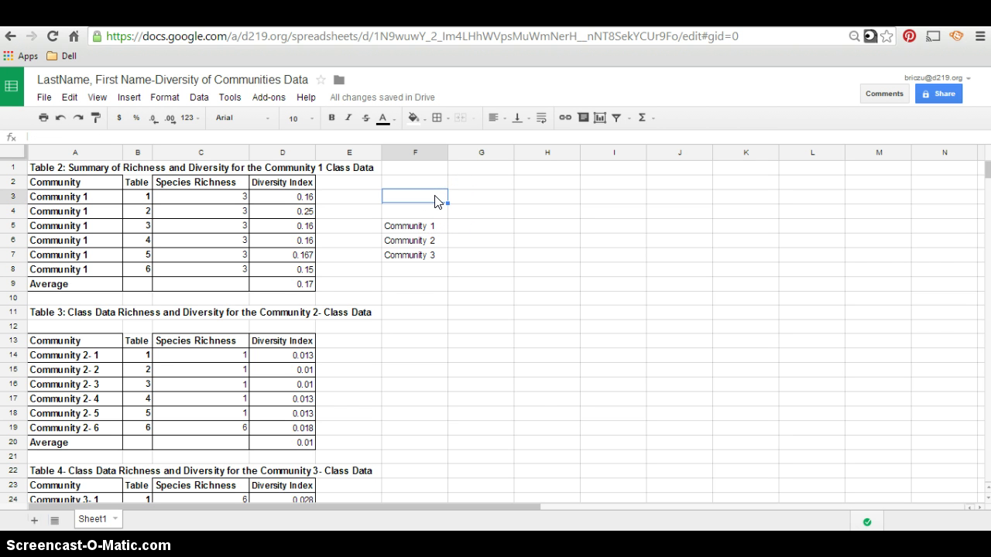
key(ctrl+z)
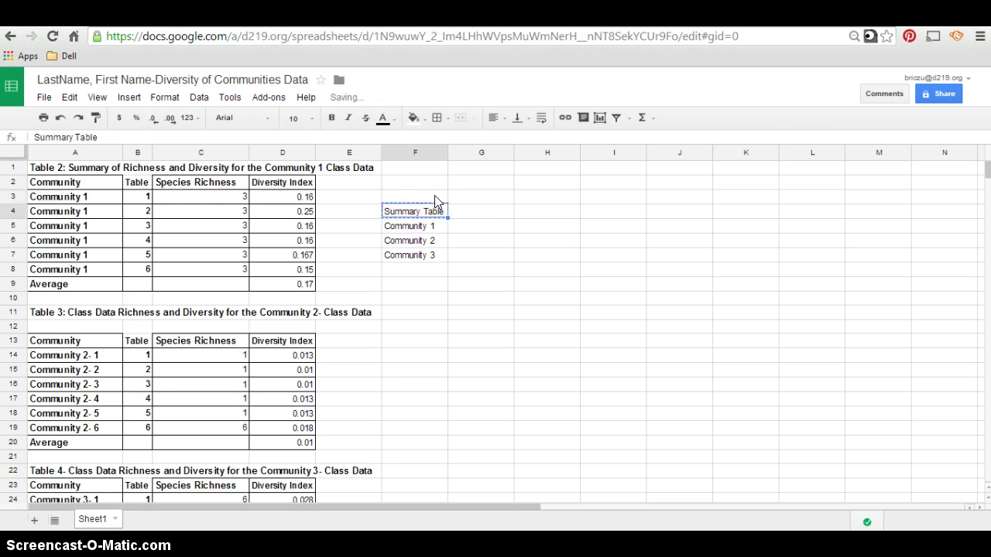
drag(434, 201, 439, 213)
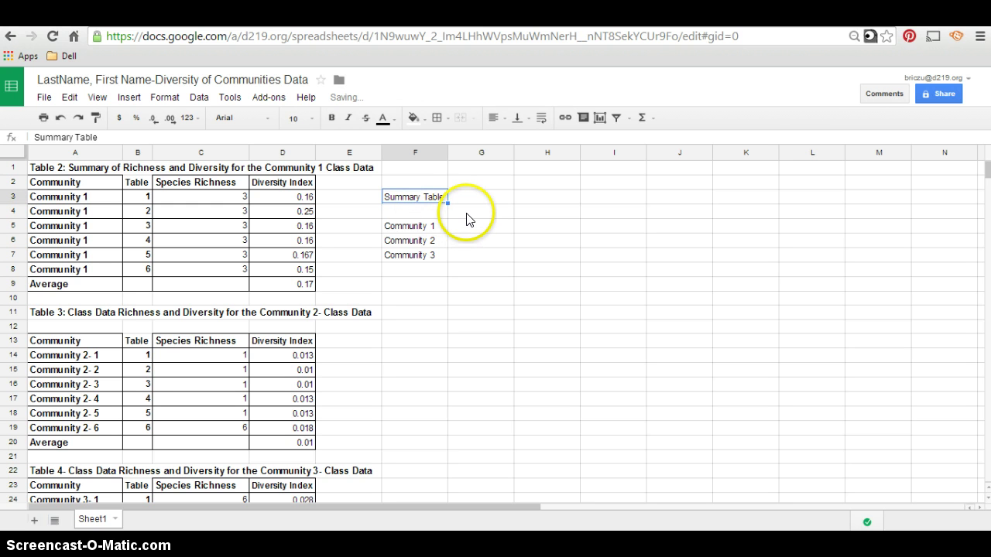
Enter the column header Average Diversity Index in cell G4 of the summary table.
click(462, 214)
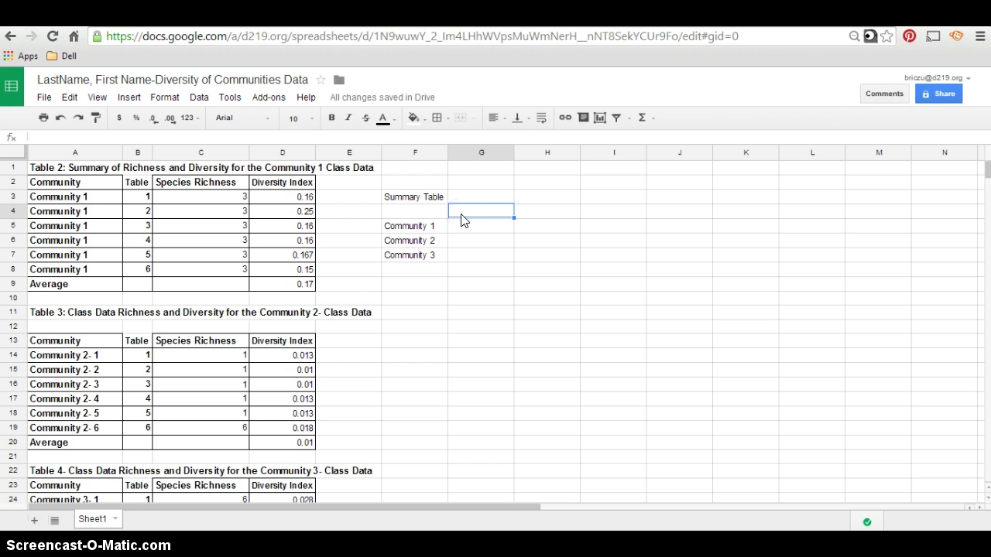
text(Average Diversi)
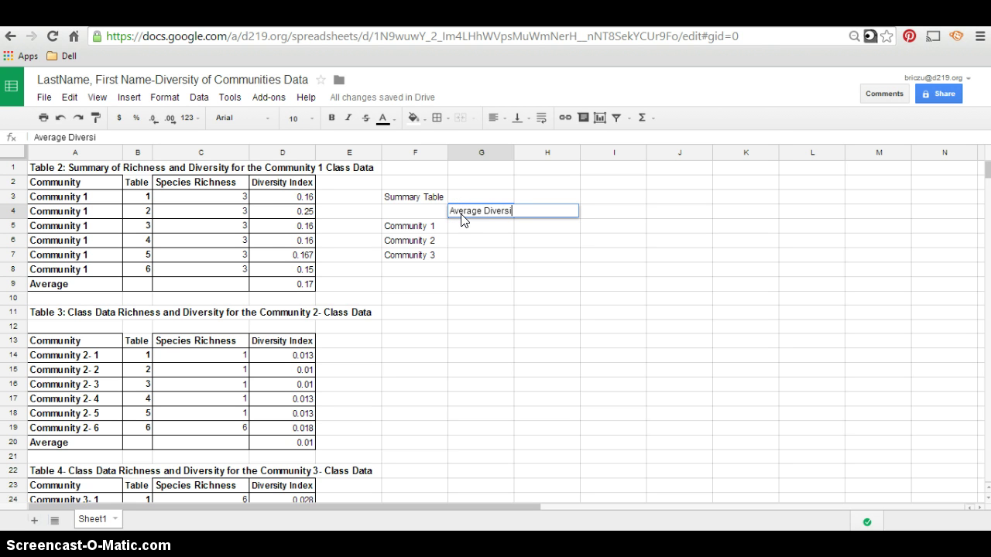
text(ty Index)
key(Return)
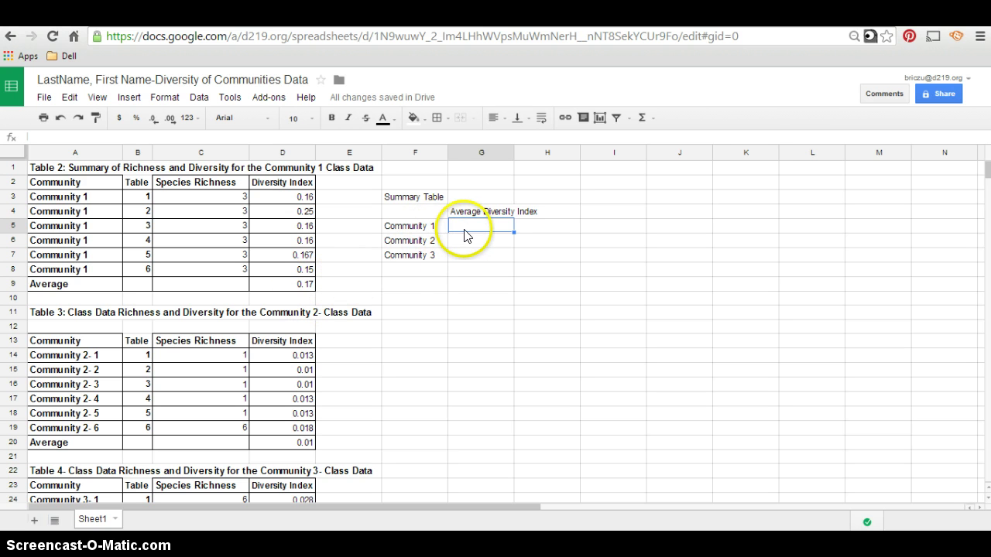
Enter the average diversity index values 0.17 for Community 1 in G5 and 0.01 for Community 2 in G6.
text(0.17)
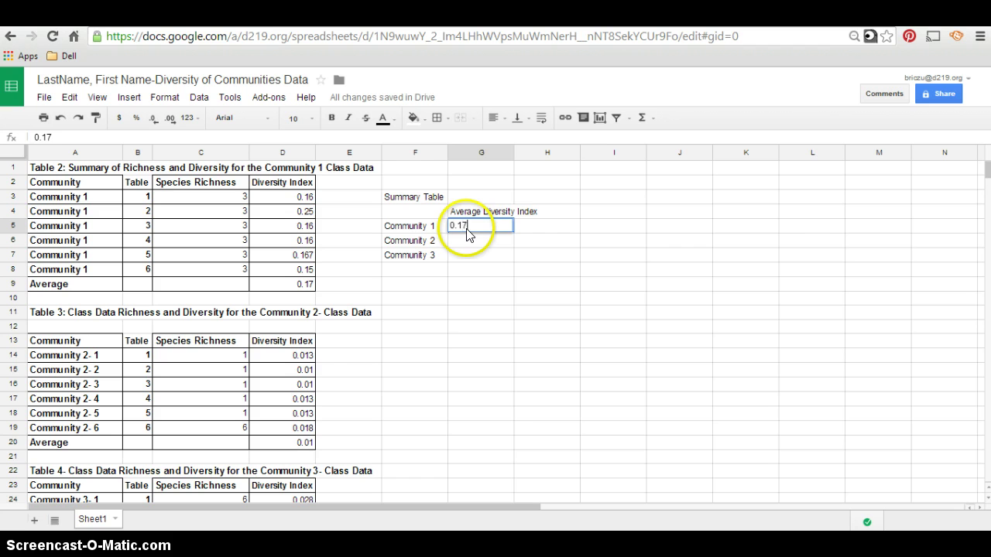
key(Return)
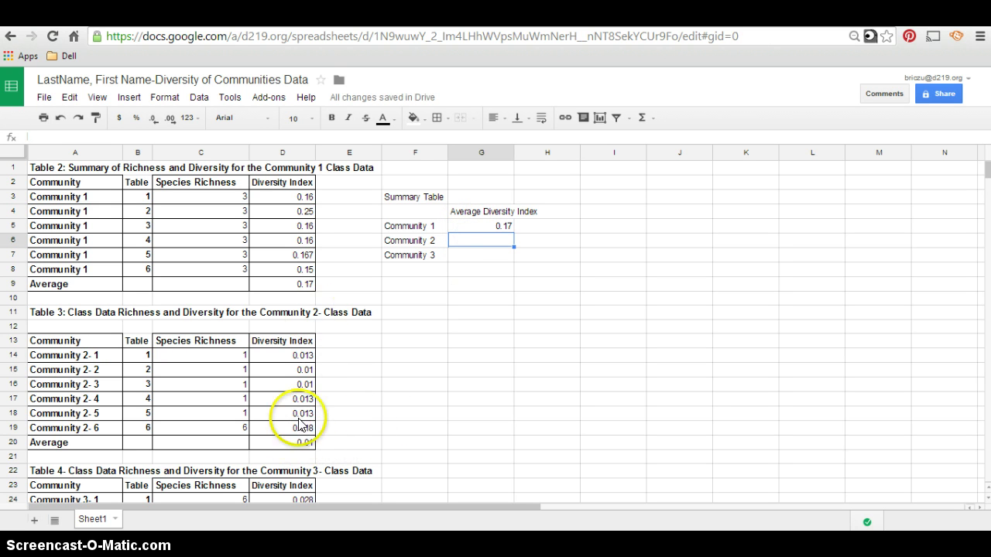
click(298, 442)
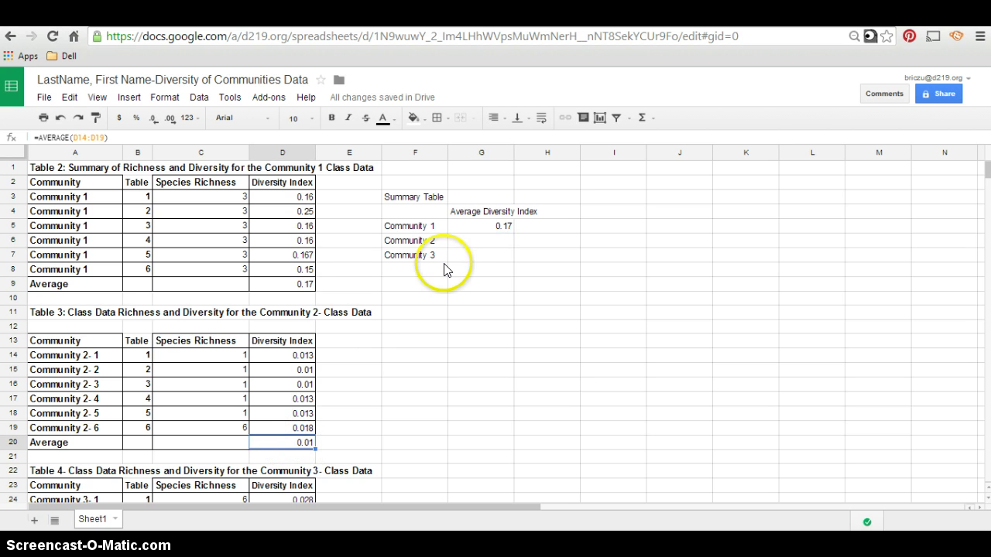
click(480, 241)
text(0.)
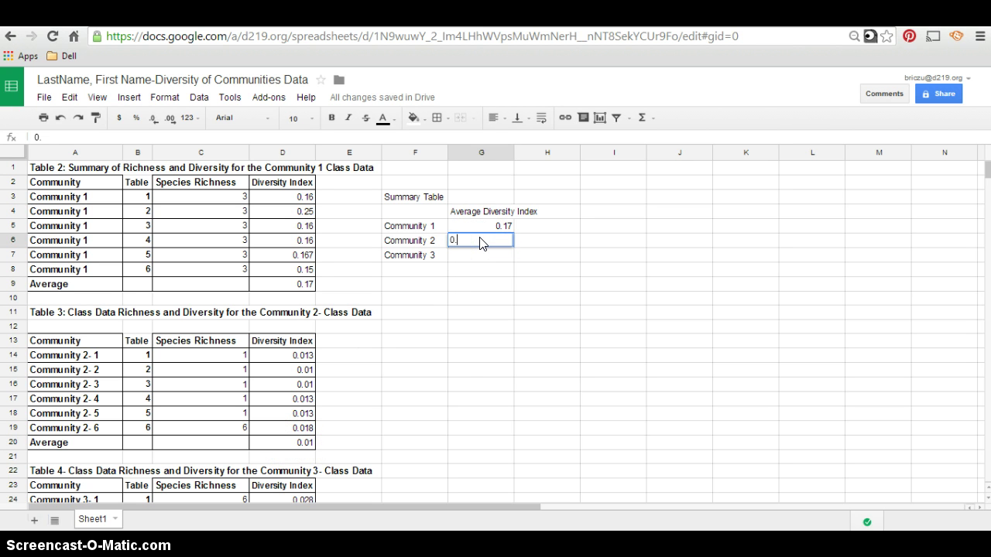
text(01)
Look up the Community 3 average in cell D30 and enter 0.06 for Community 3 in G7.
click(481, 255)
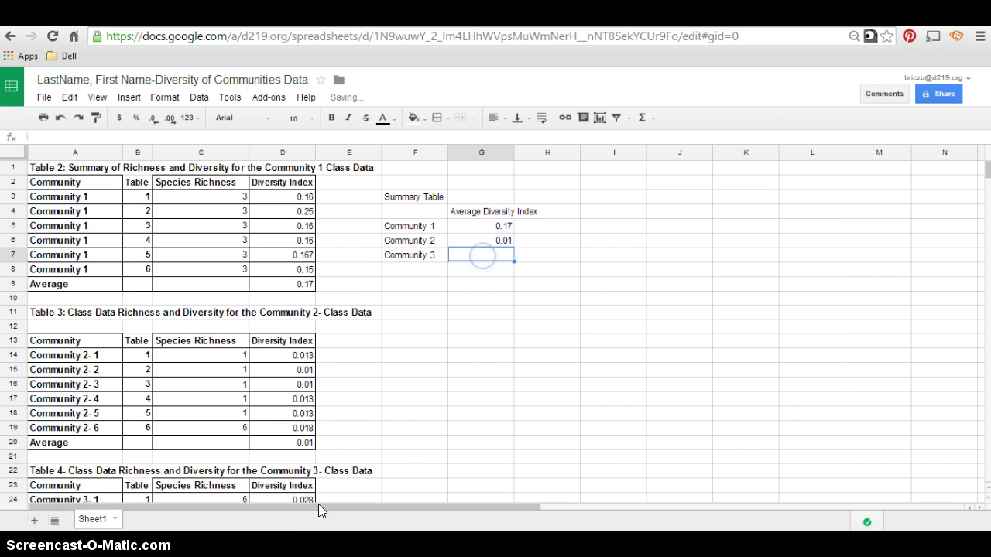
drag(988, 173, 986, 176)
click(310, 373)
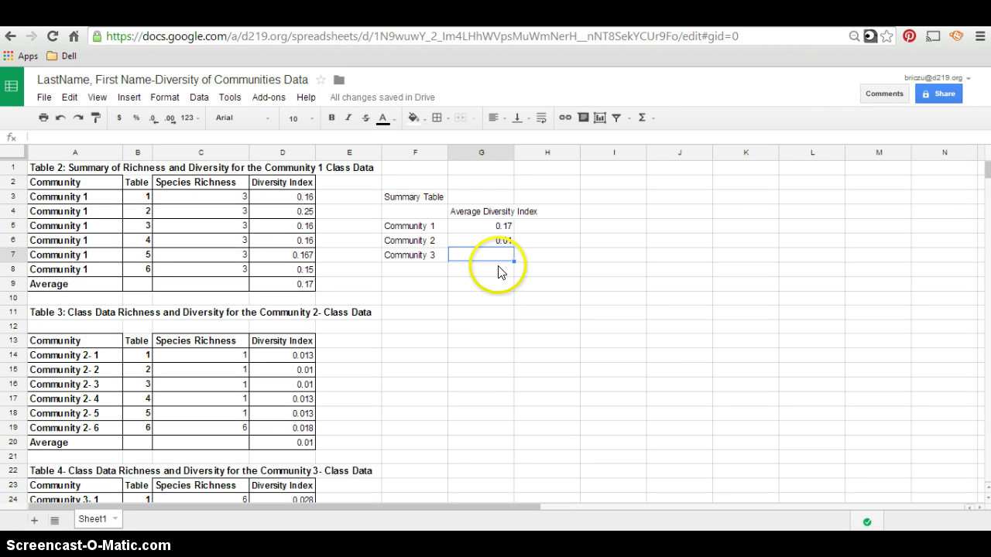
text(0.06)
click(516, 279)
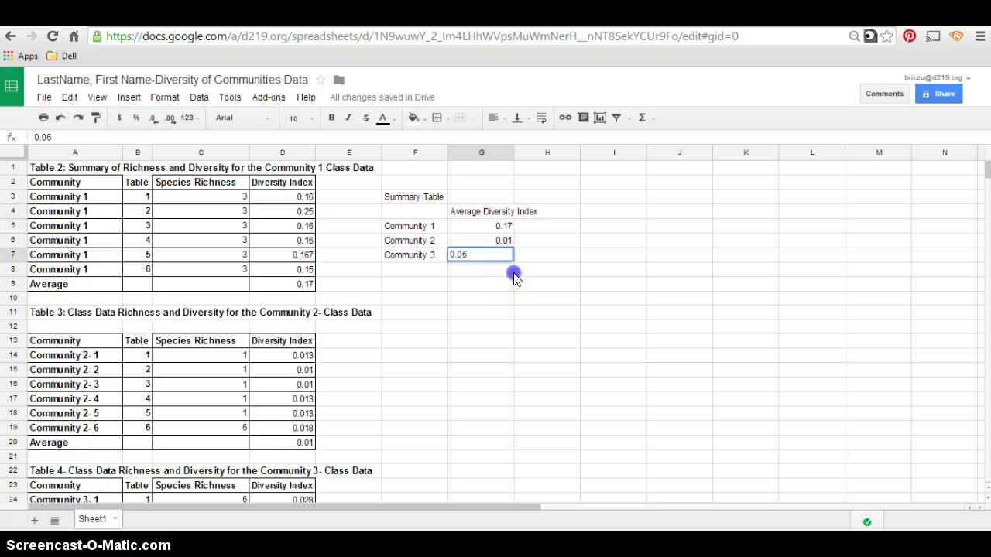
Bold the Average Diversity Index header in G4 and the community labels in F5:F7 of the summary table.
click(986, 174)
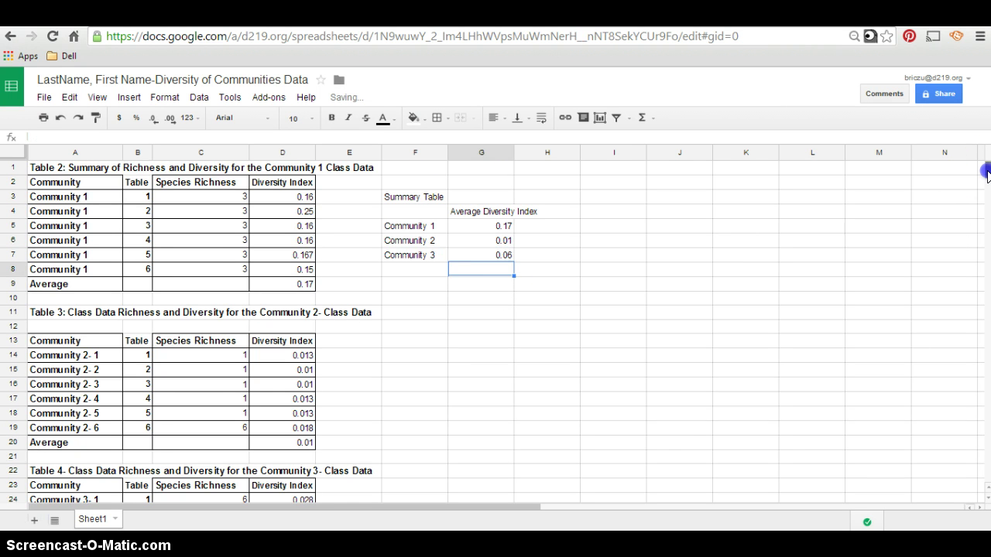
scroll(986, 174, down, 4)
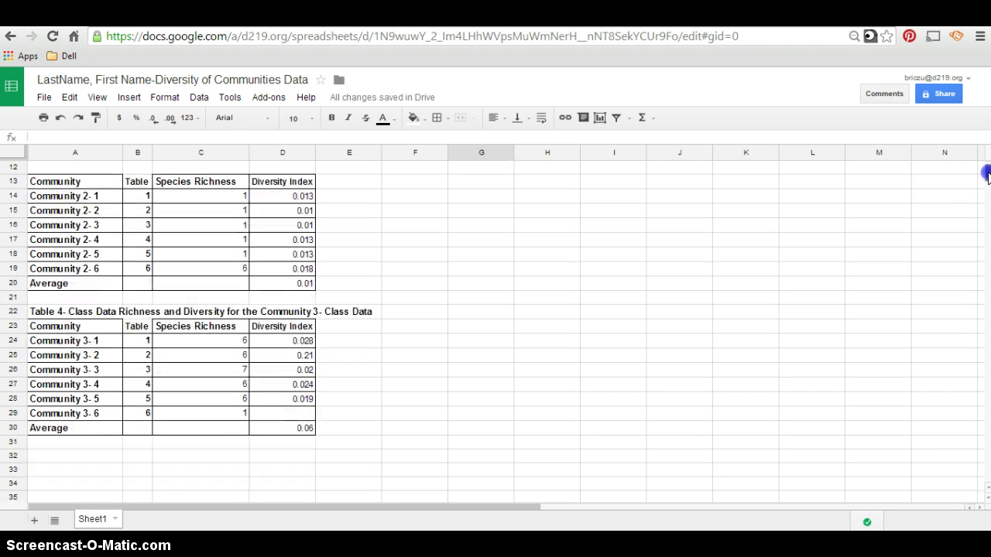
drag(985, 173, 986, 164)
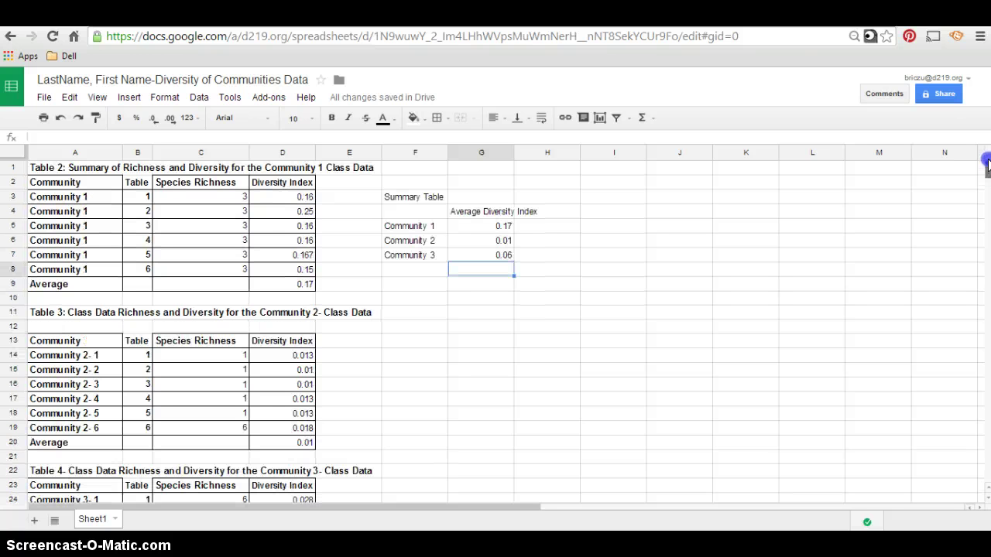
click(461, 213)
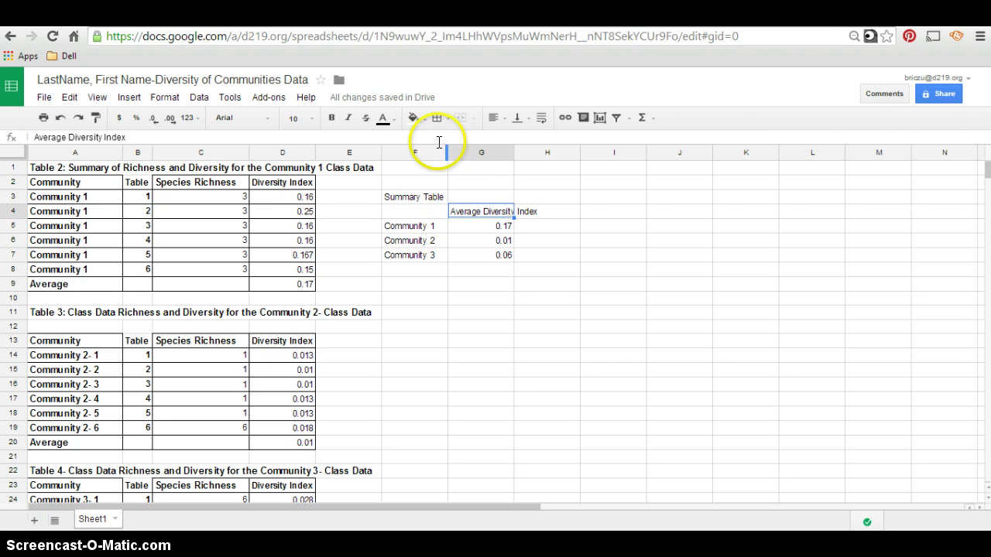
click(331, 119)
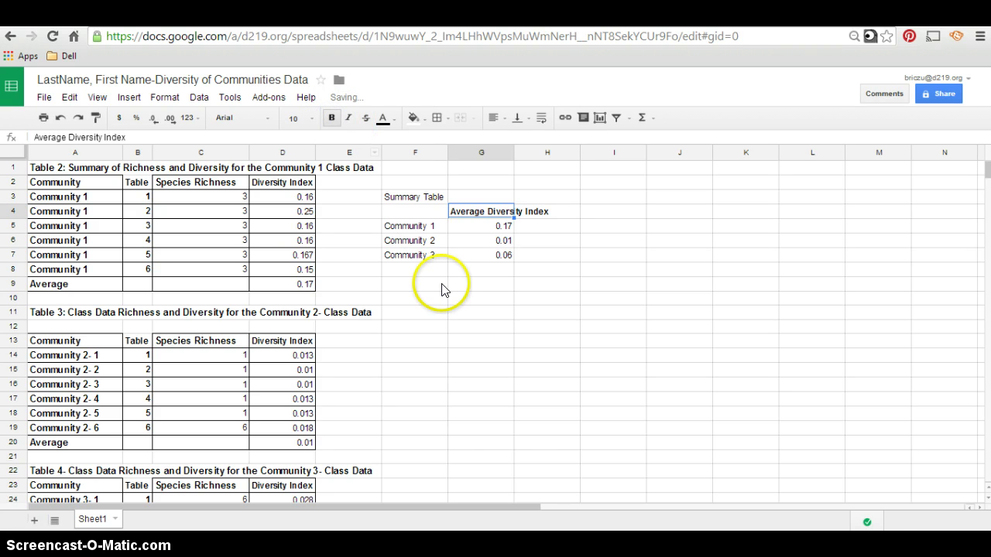
drag(434, 228, 431, 260)
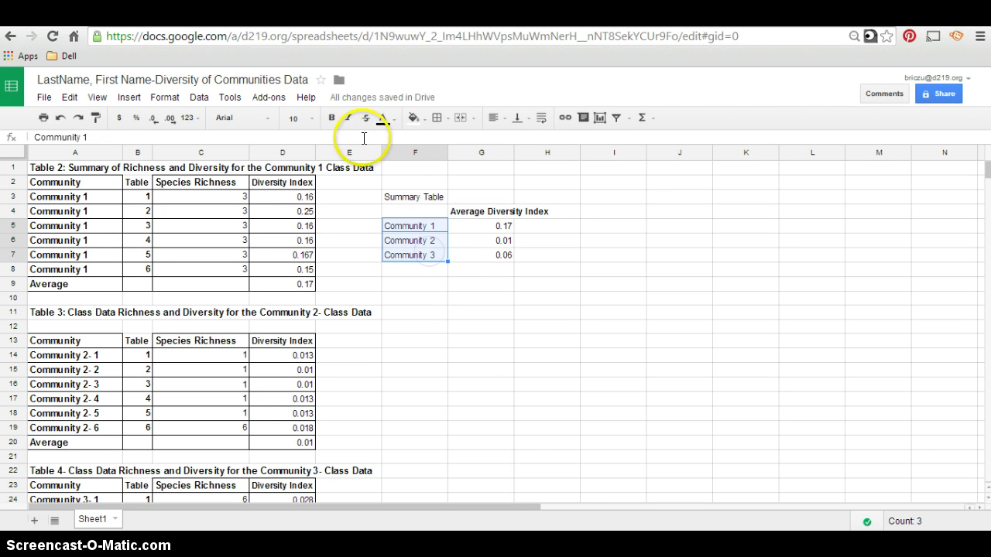
click(333, 119)
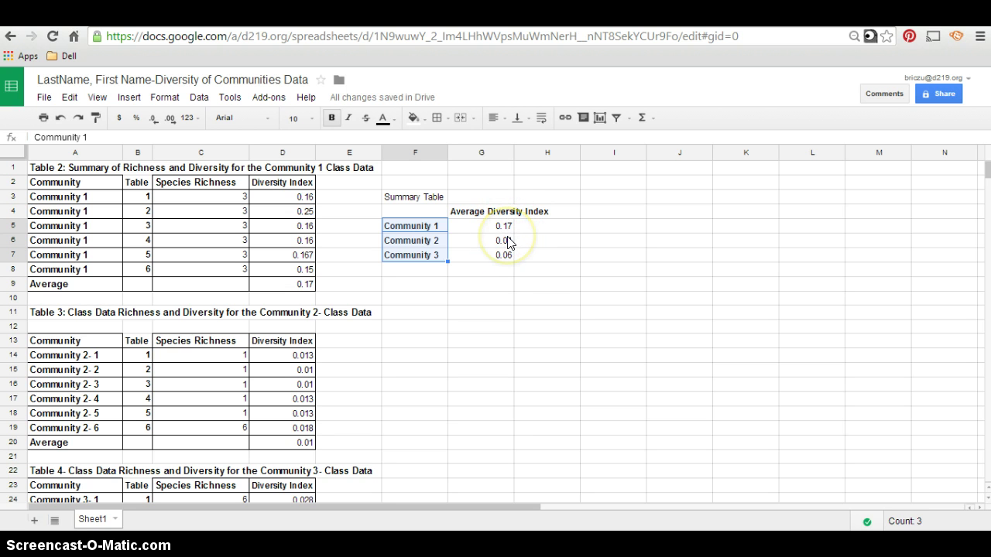
Center the average diversity index values in G5:G7 horizontally.
drag(495, 225, 498, 254)
click(496, 118)
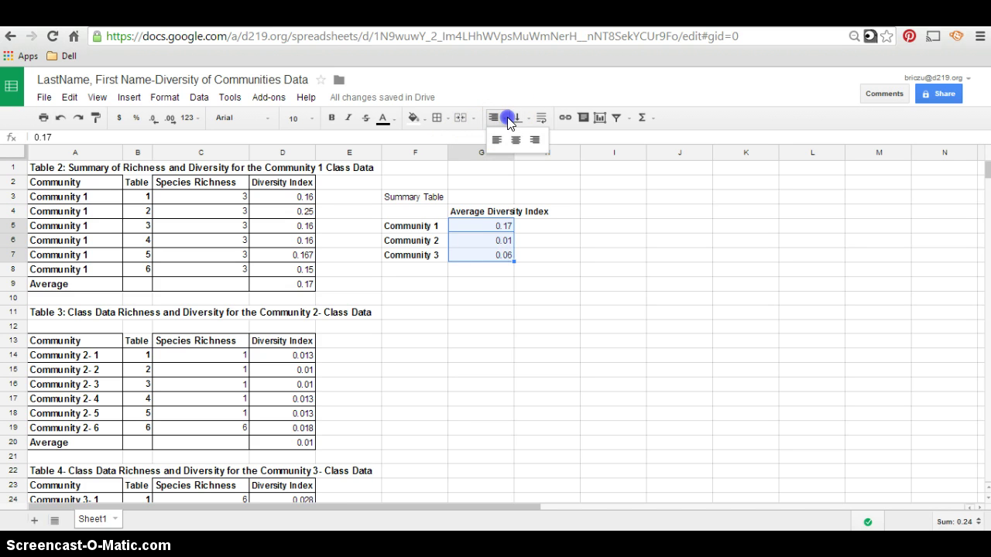
click(515, 137)
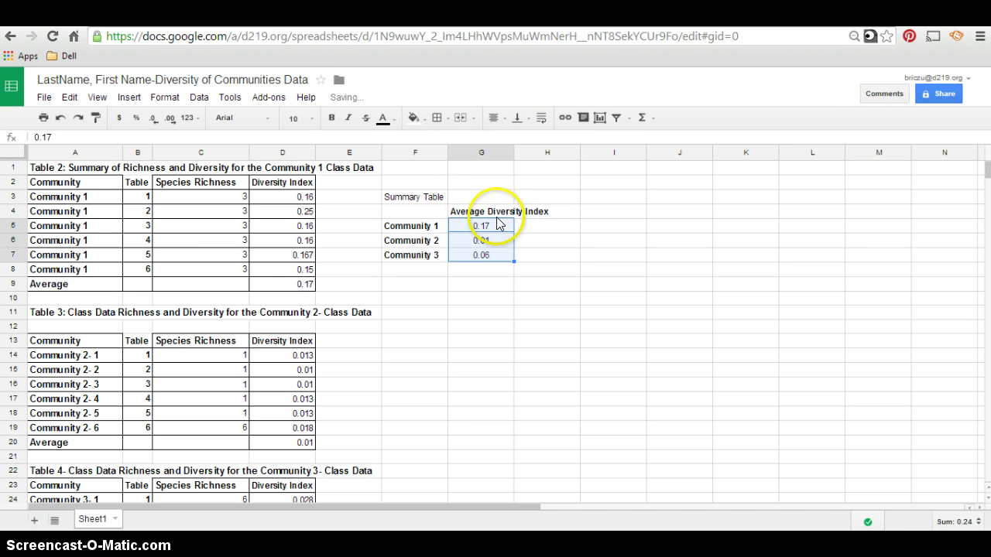
click(494, 238)
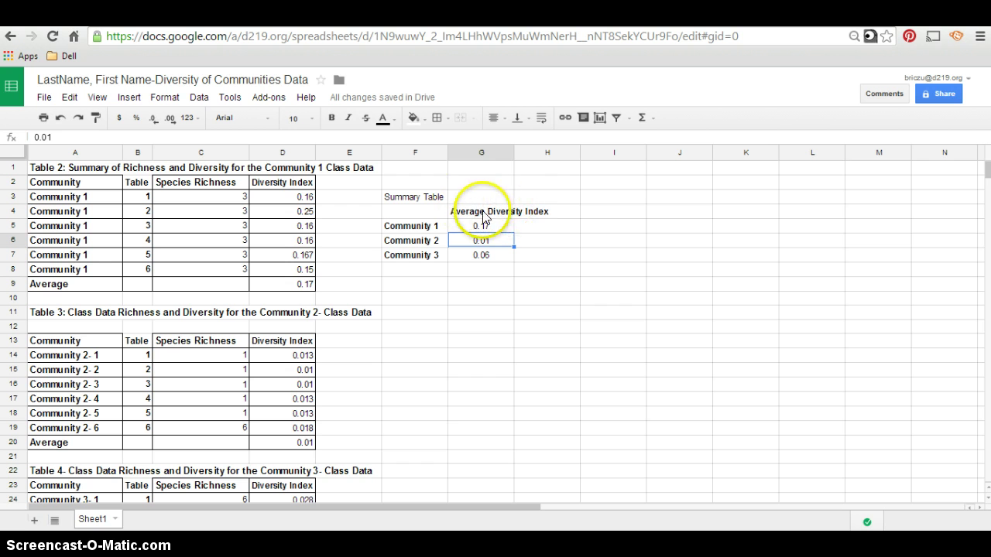
Extend the summary table title in F3 to read Summary Table Average Diversity Index of 3 Different Communities.
click(438, 198)
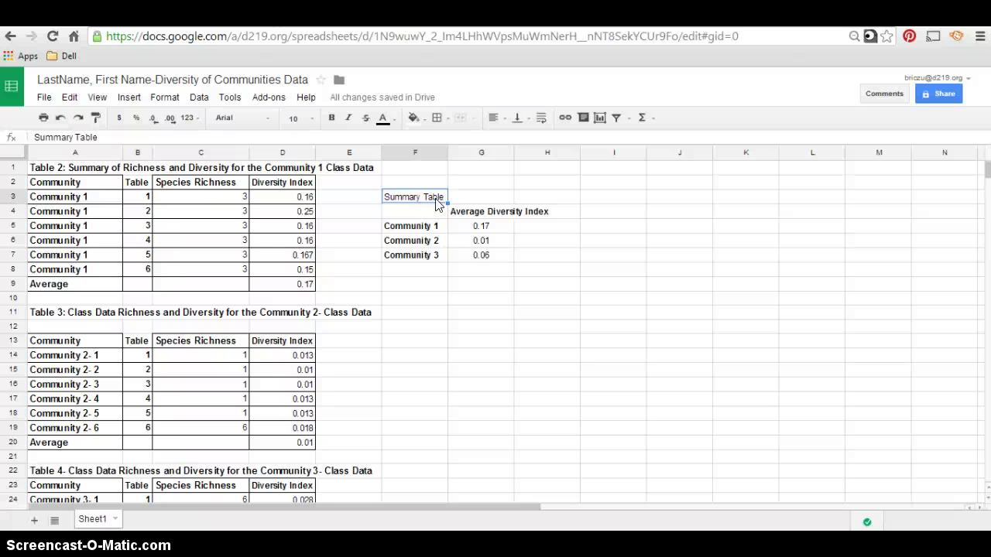
click(307, 135)
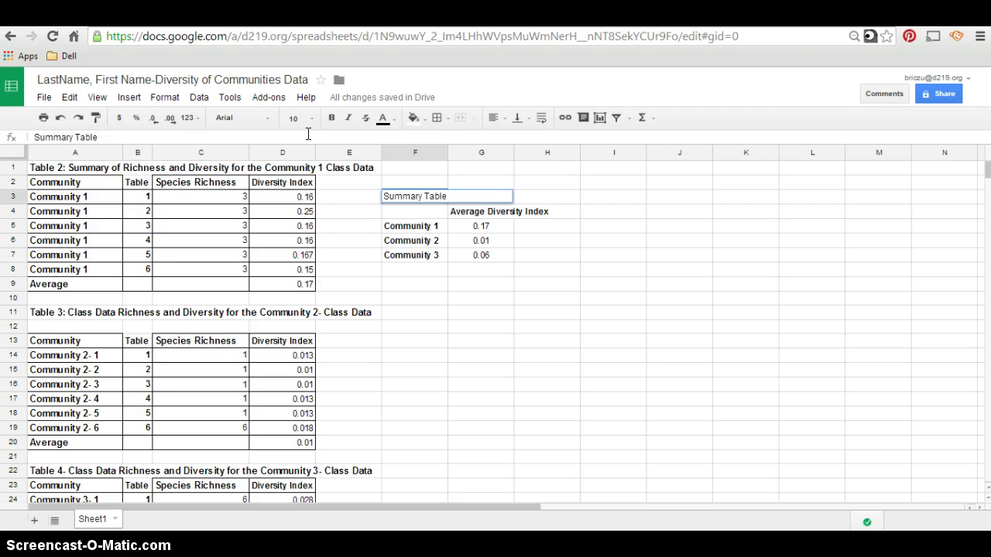
text(Average Diversity Index of)
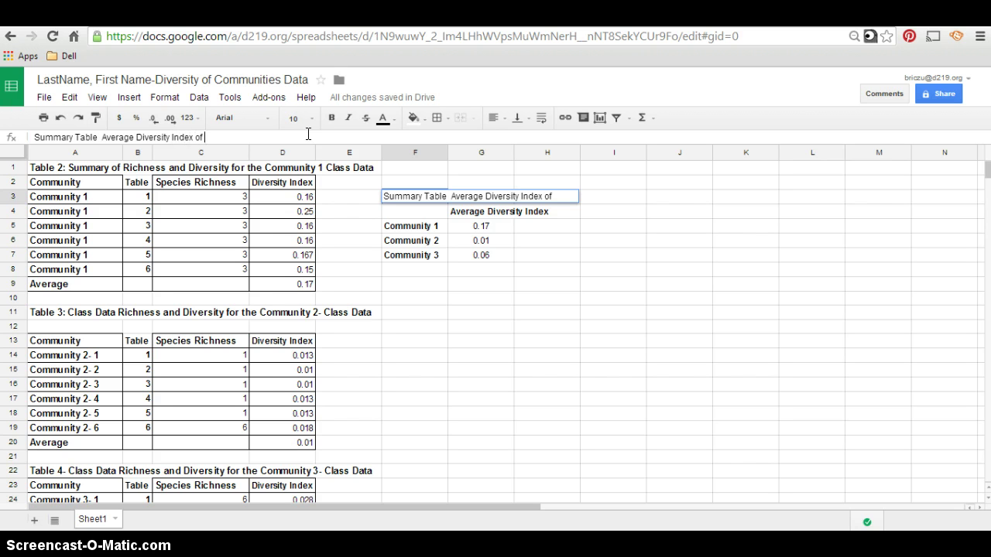
text(diff)
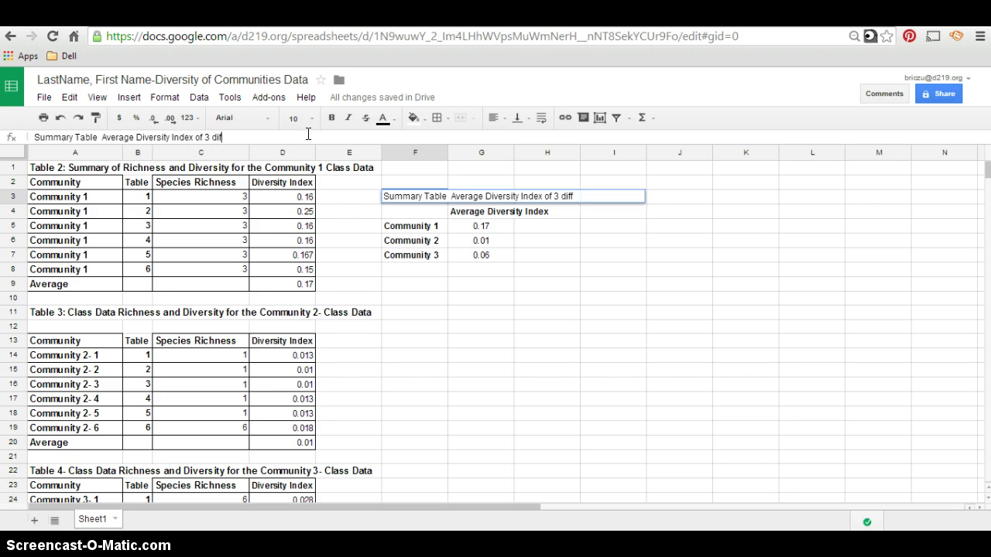
key(BackSpace)
key(BackSpace)
key(BackSpace)
key(BackSpace)
text(Different Communities)
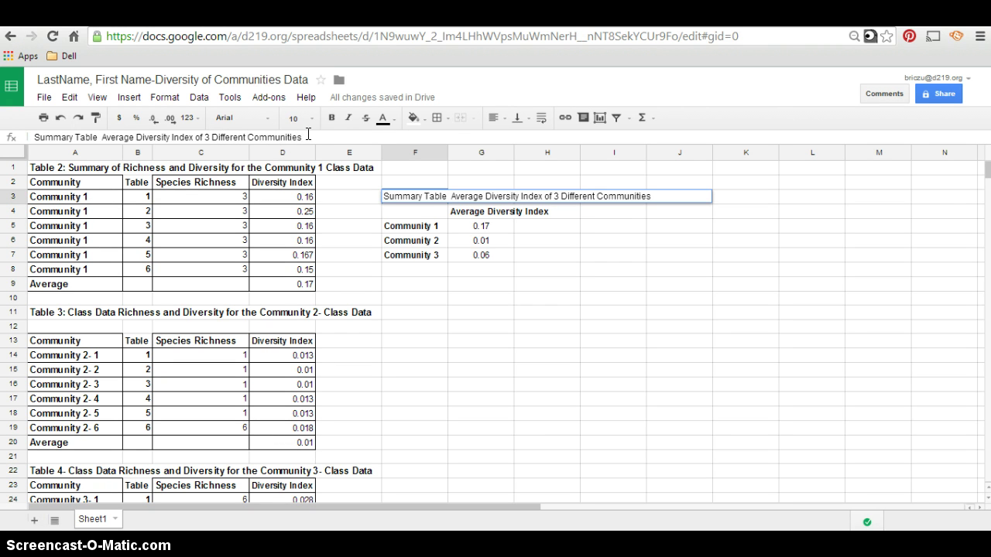
key(Return)
Add a colon after Summary Table in the F3 title and make the title bold.
click(408, 184)
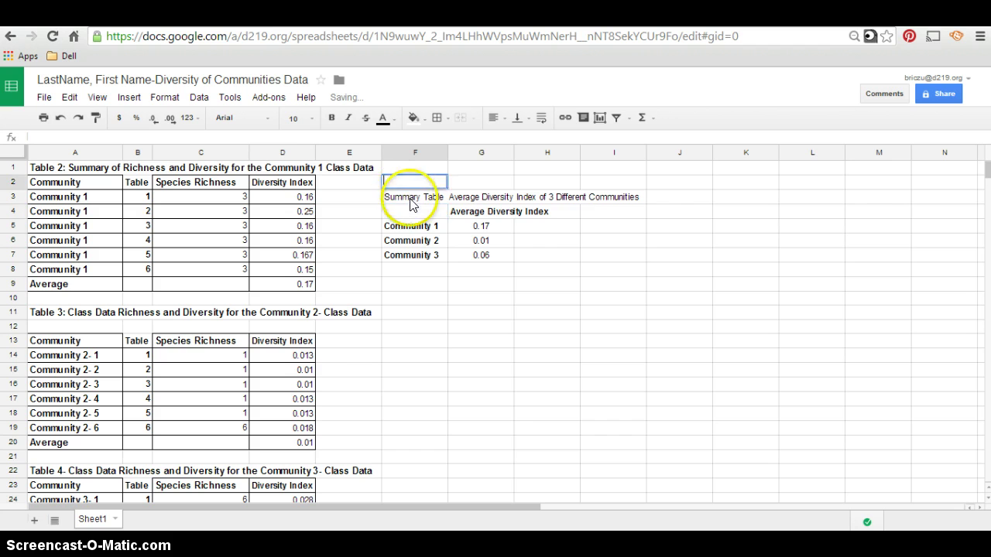
double_click(411, 204)
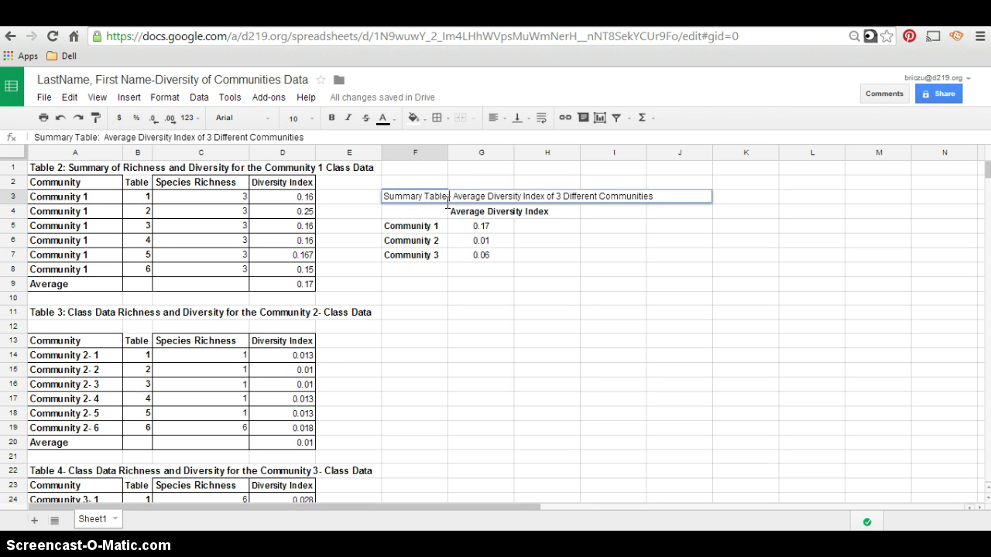
click(449, 200)
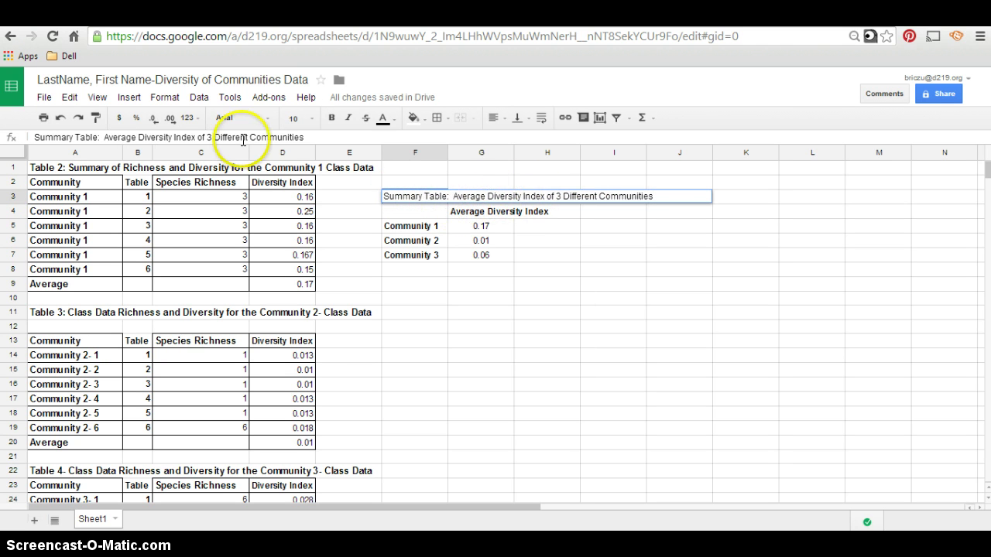
text(:)
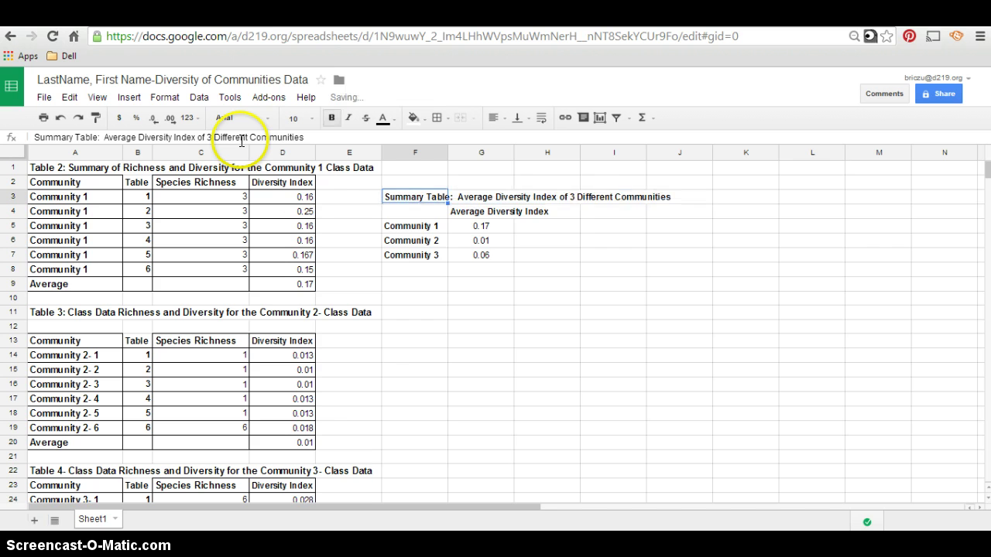
click(504, 262)
Apply all borders to the community labels and values in F5:G7.
click(418, 211)
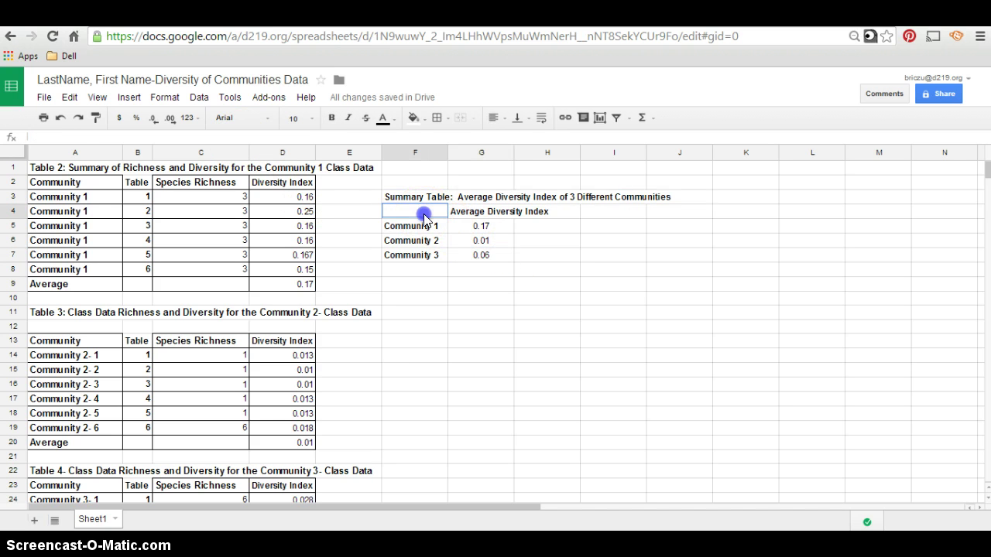
drag(431, 230, 493, 265)
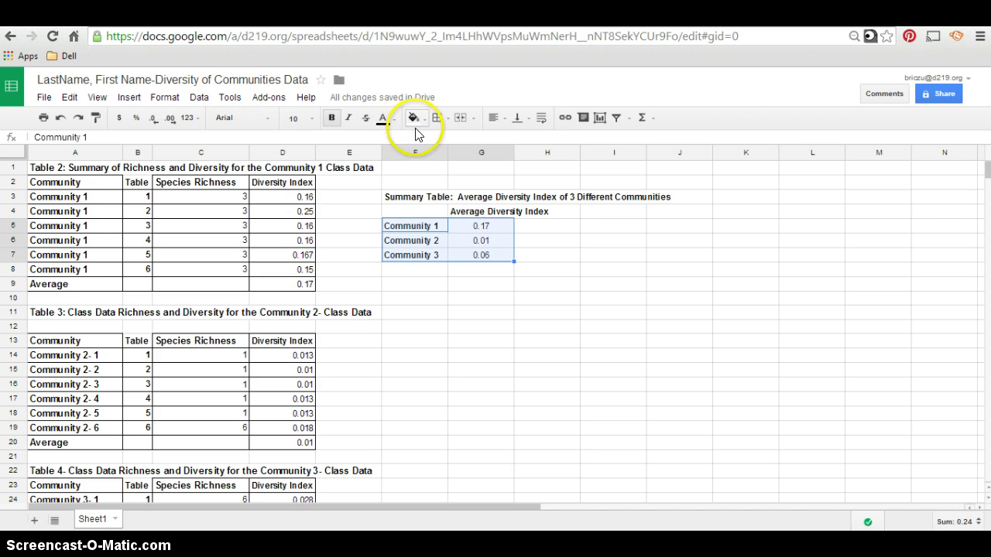
click(436, 117)
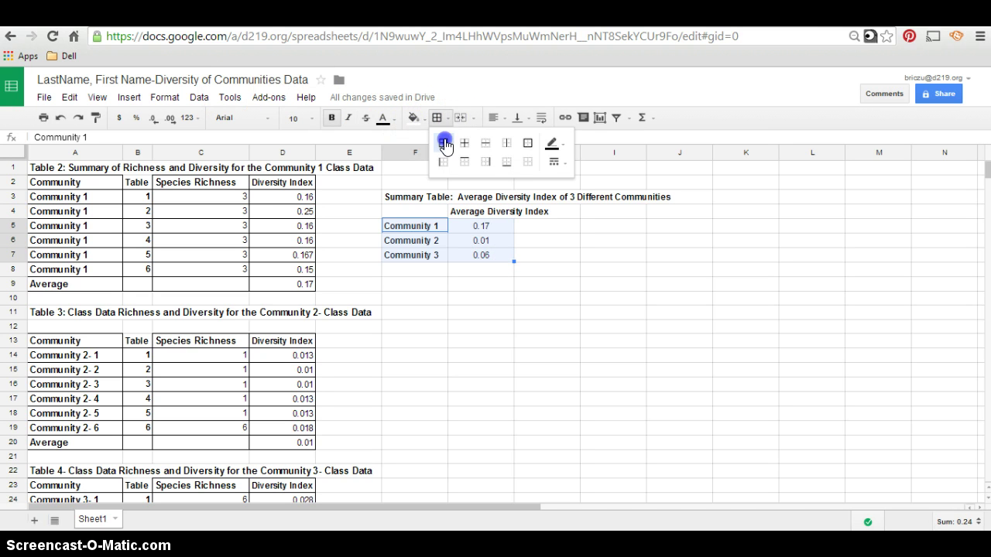
click(443, 143)
click(620, 302)
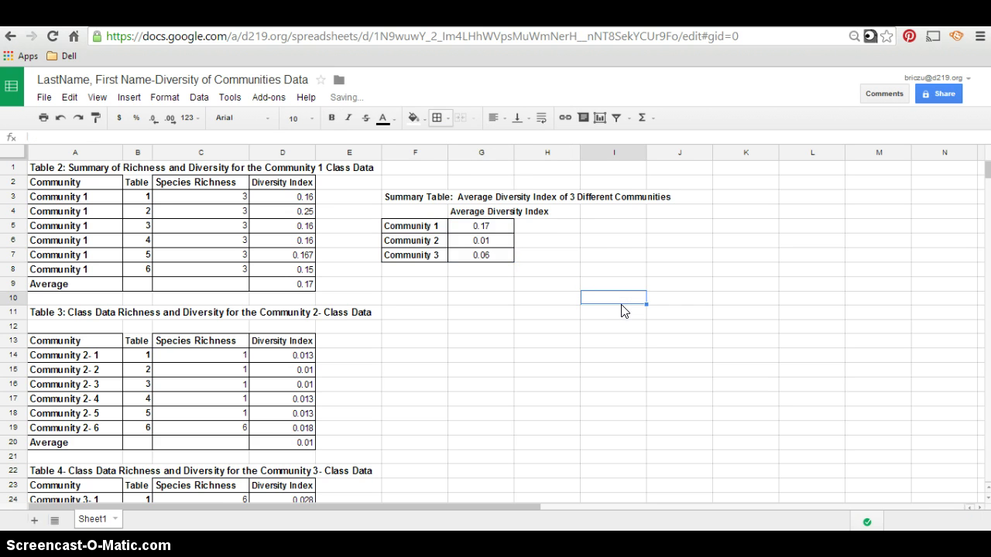
Wrap the Average Diversity Index header text within cell G4 and put borders around that cell.
click(495, 213)
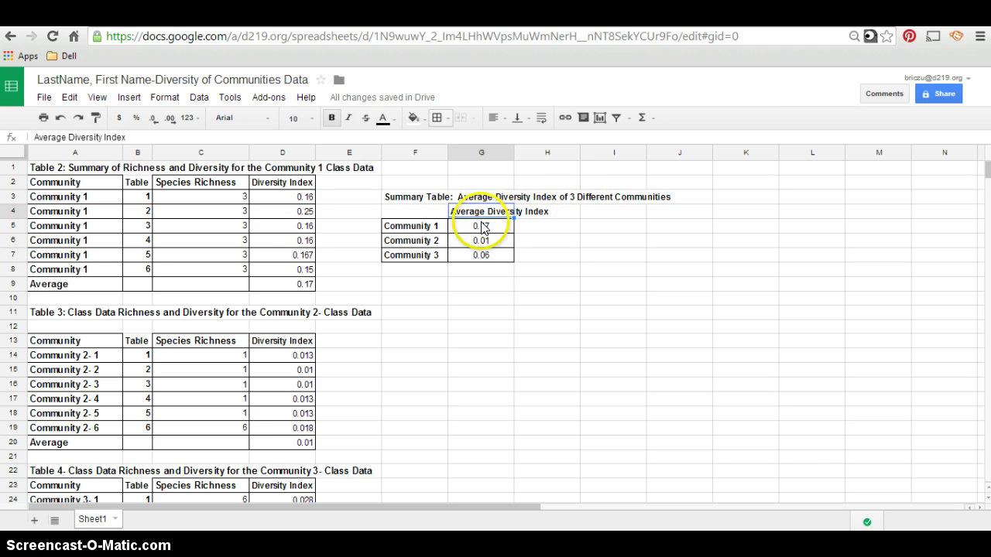
click(543, 120)
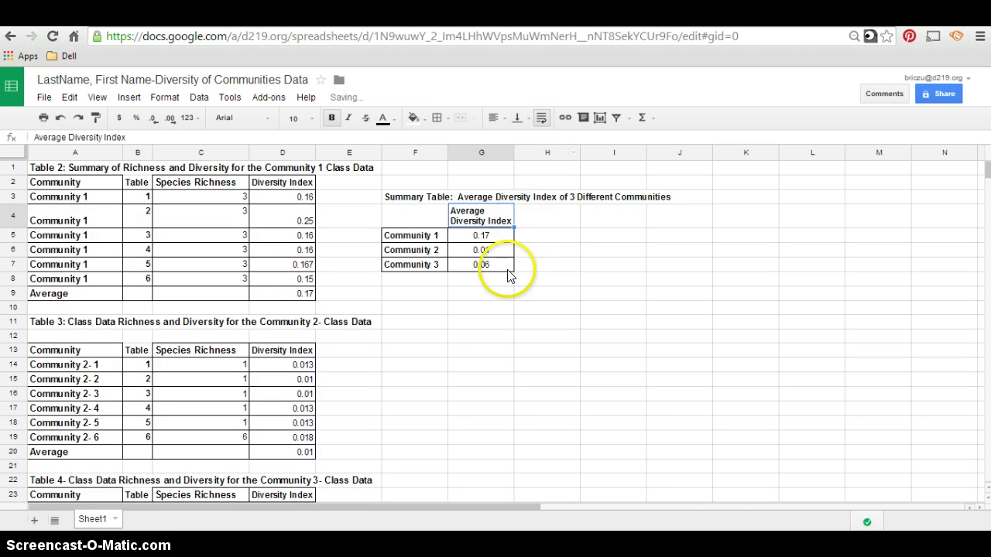
click(567, 225)
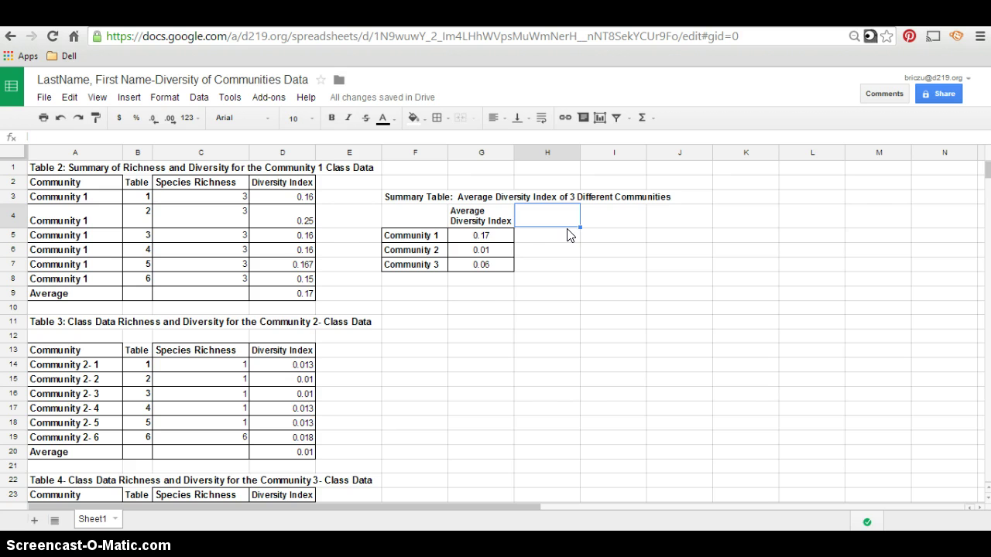
click(496, 216)
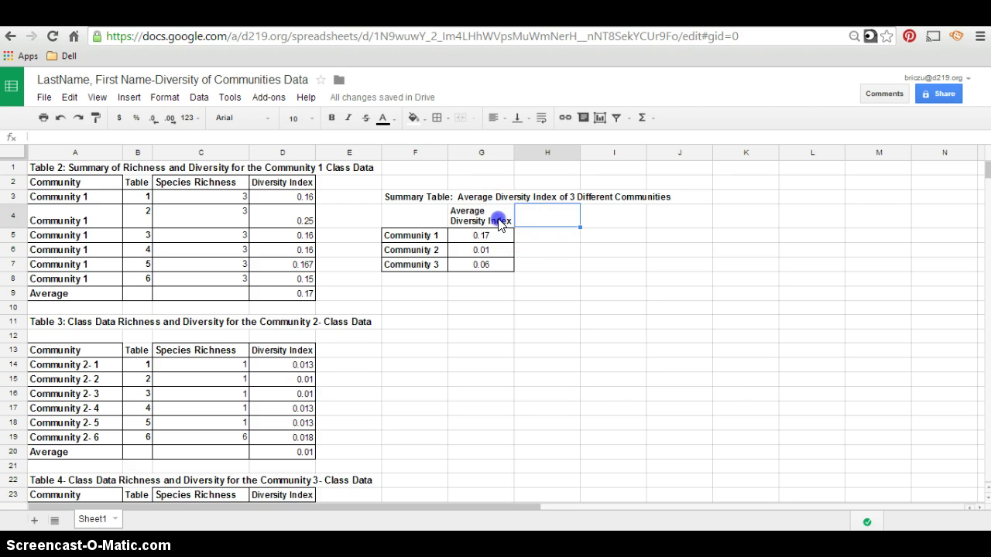
click(436, 118)
click(443, 142)
click(564, 254)
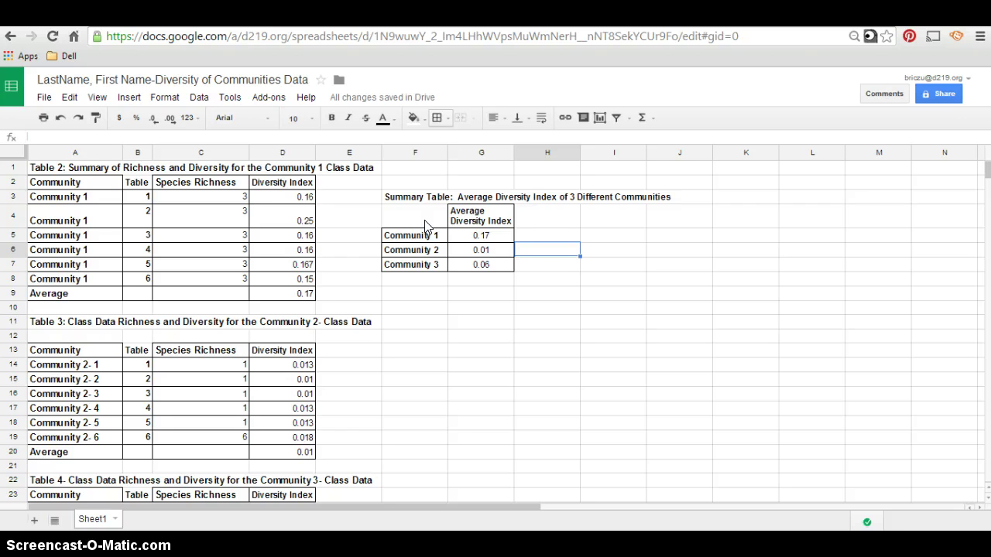
Set up a column chart from the summary table range F4:G7, leaving rows and columns unswitched.
drag(425, 225, 480, 260)
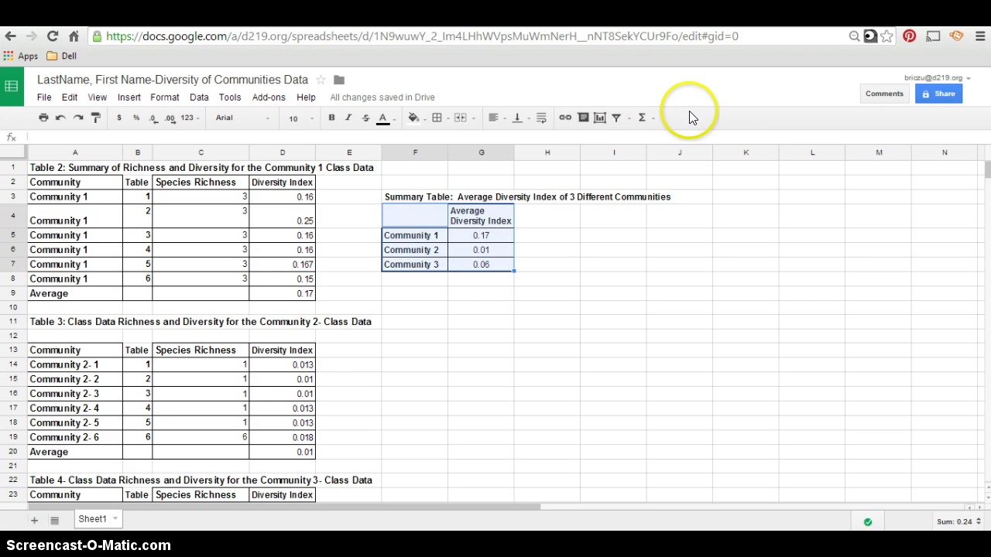
click(598, 119)
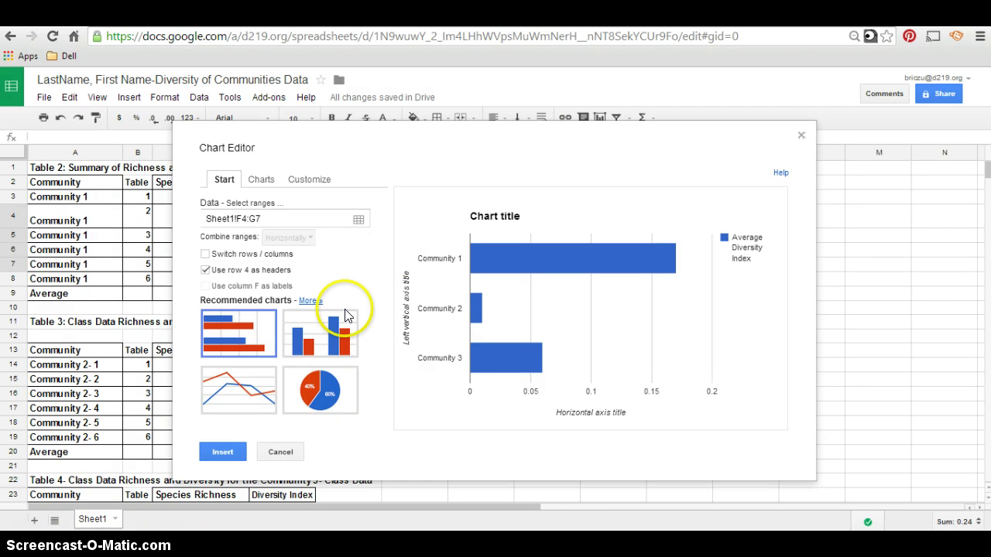
click(331, 329)
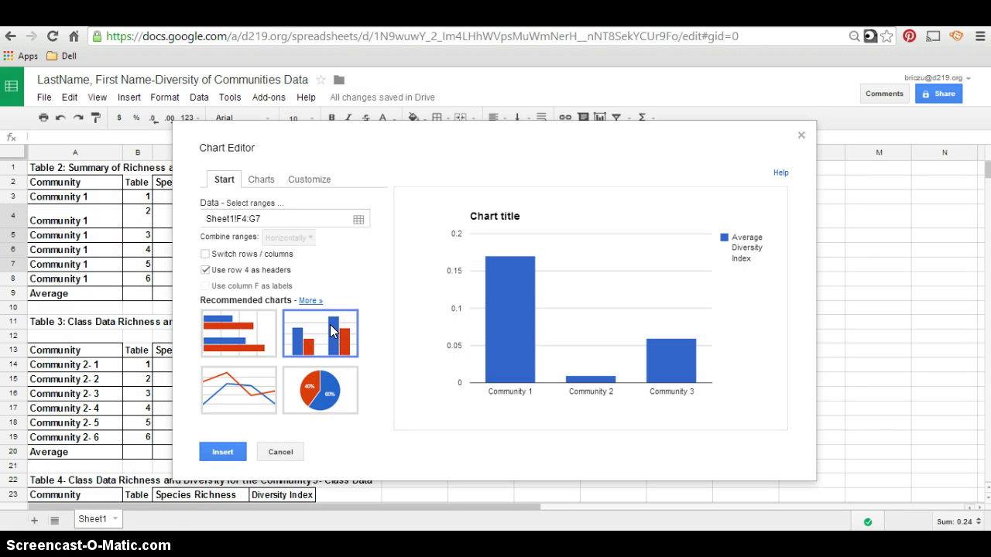
click(513, 381)
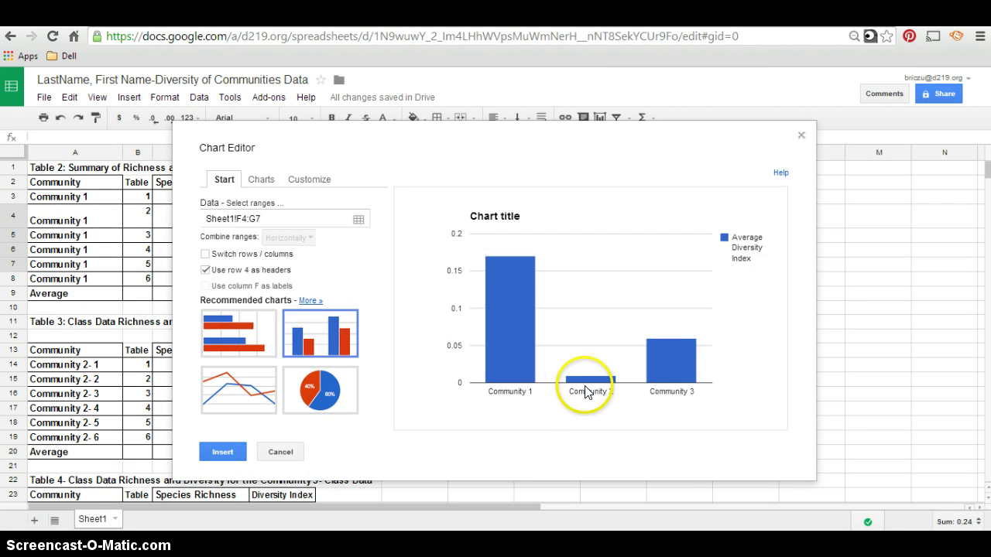
mouse_move(672, 377)
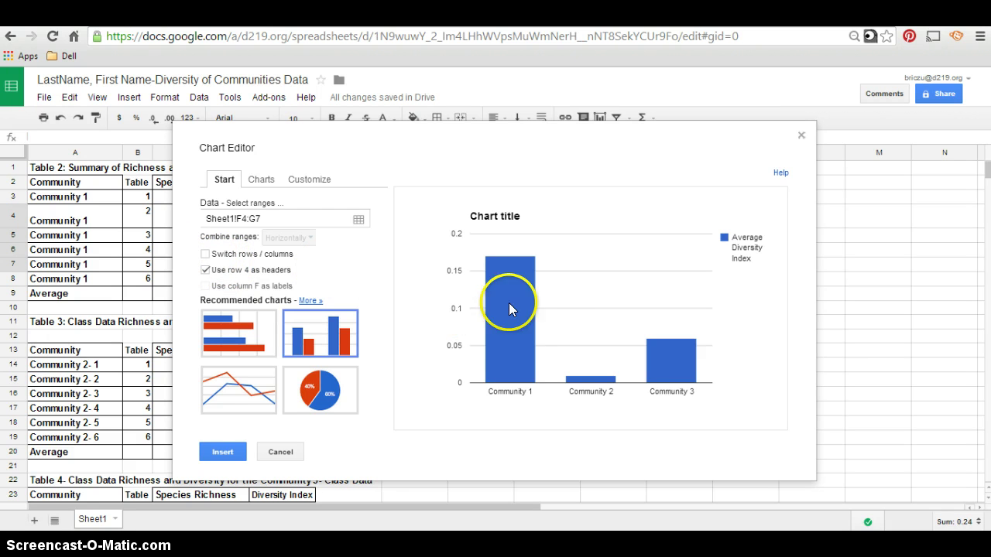
click(205, 254)
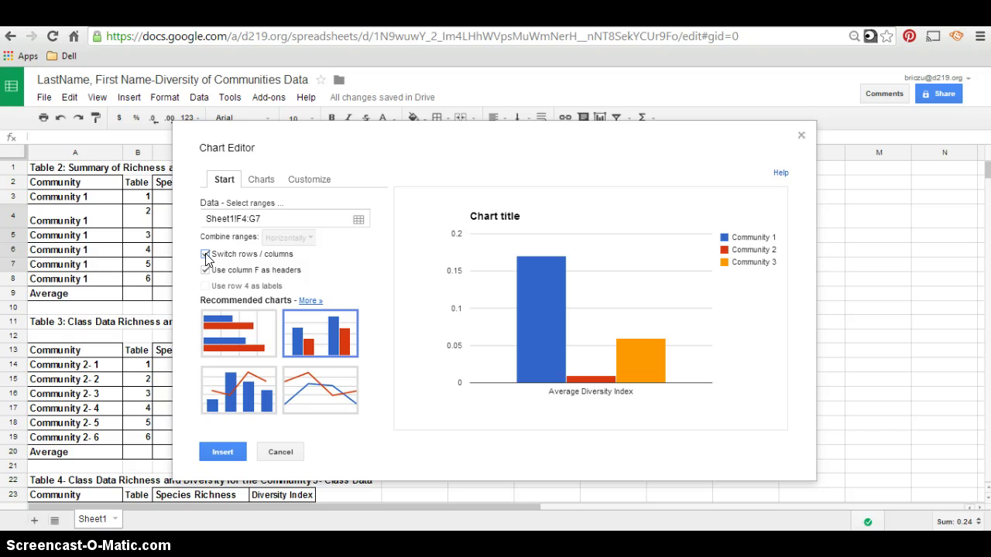
click(206, 254)
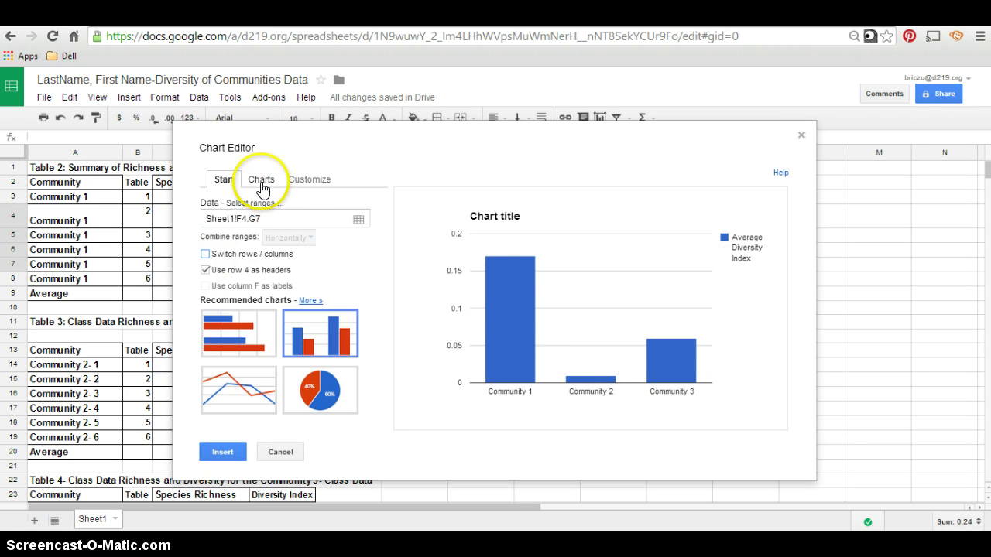
Replace the chart's default title with "Average Diversity Index of Different Communities".
click(322, 181)
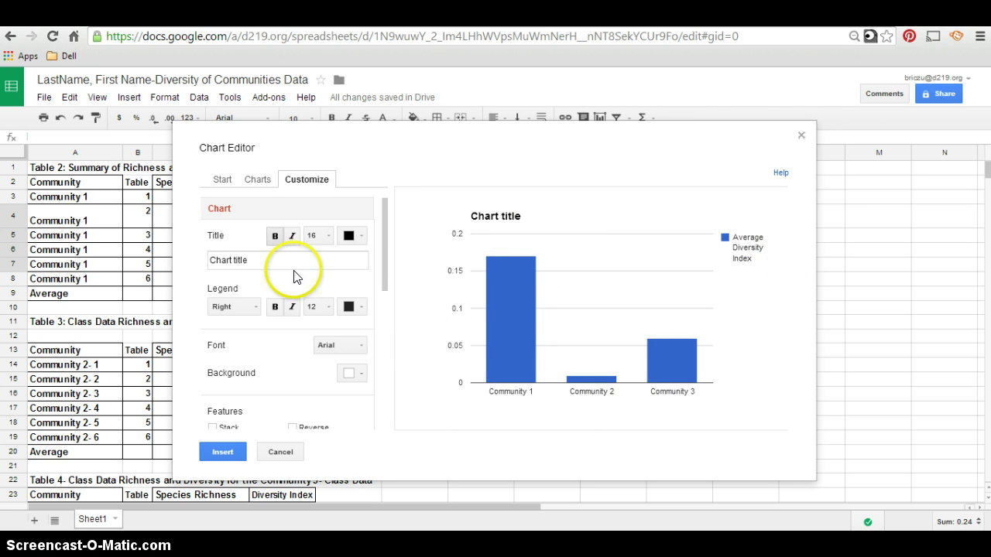
drag(268, 260, 196, 266)
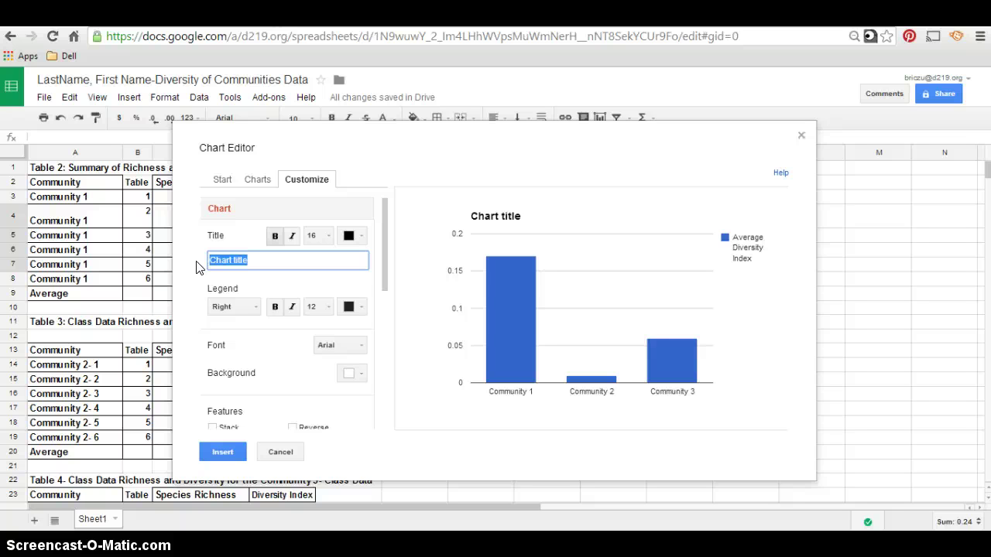
text(Average Diversity Index of)
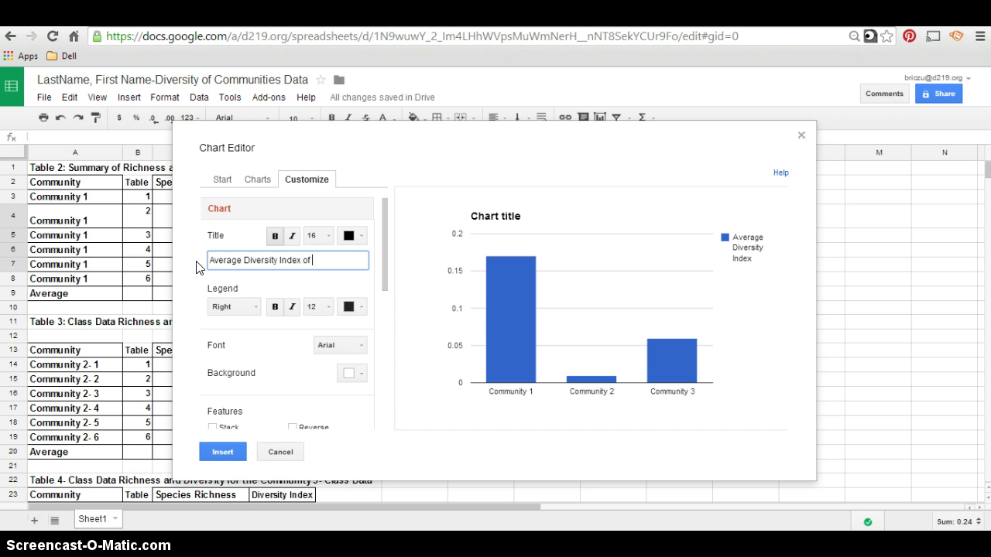
text(erent Communities)
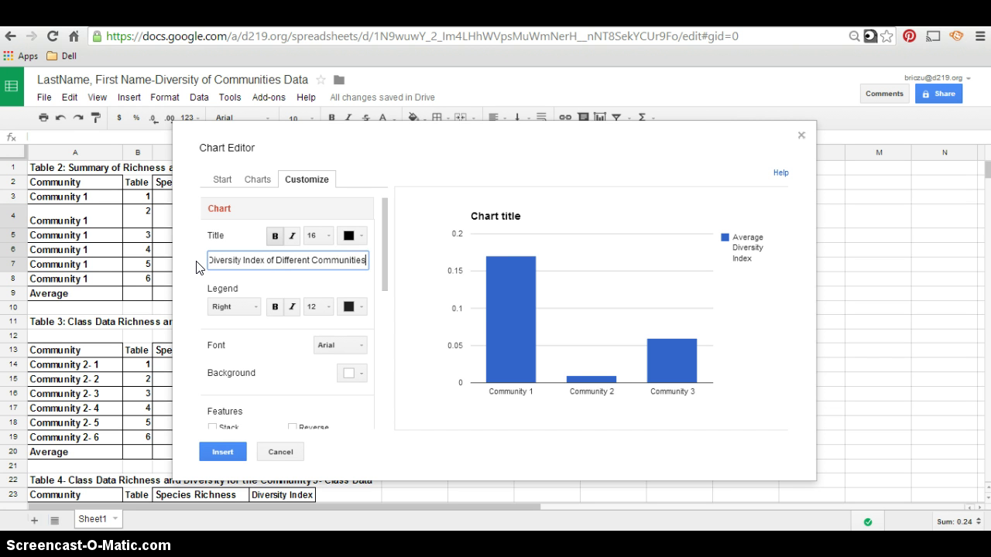
click(207, 267)
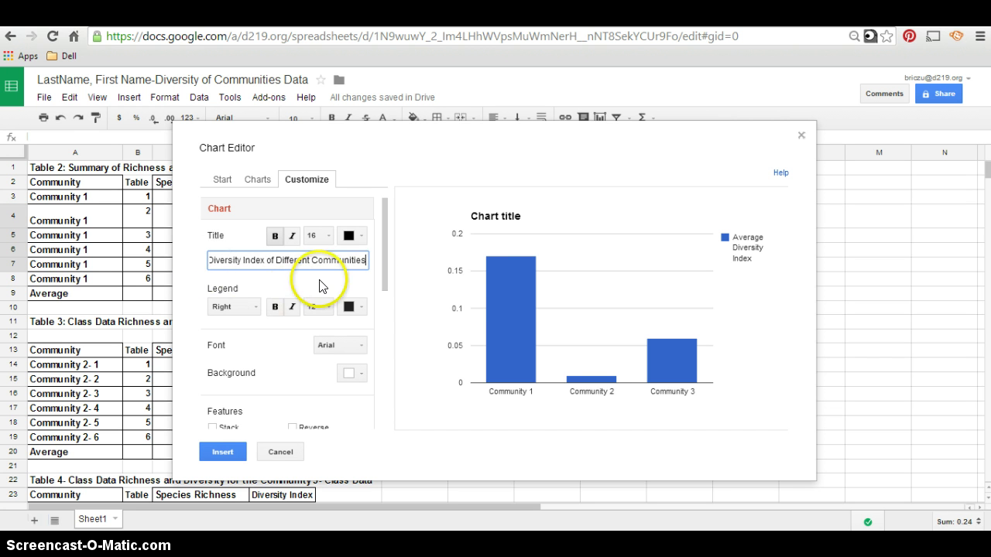
Give the chart's horizontal axis the title "Community #".
drag(385, 266, 376, 360)
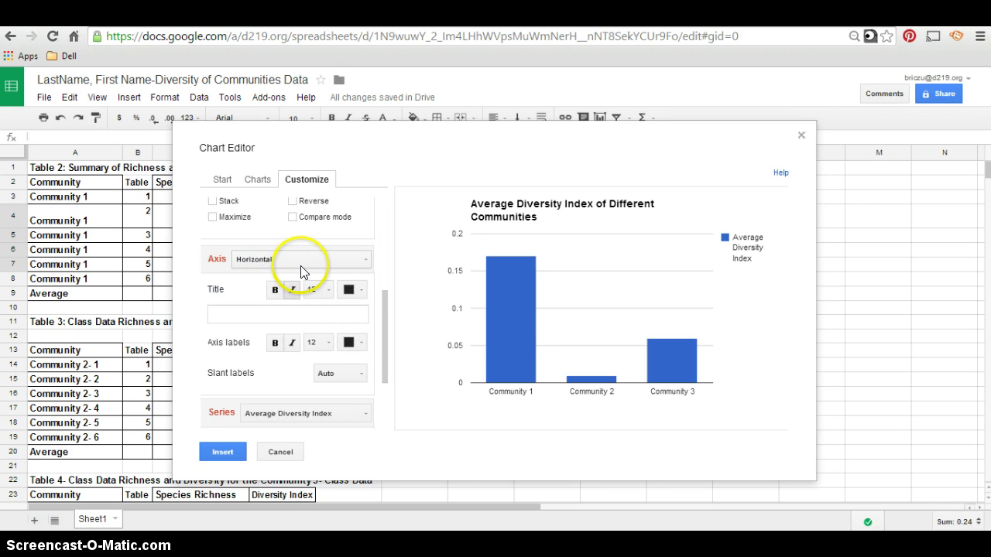
click(328, 314)
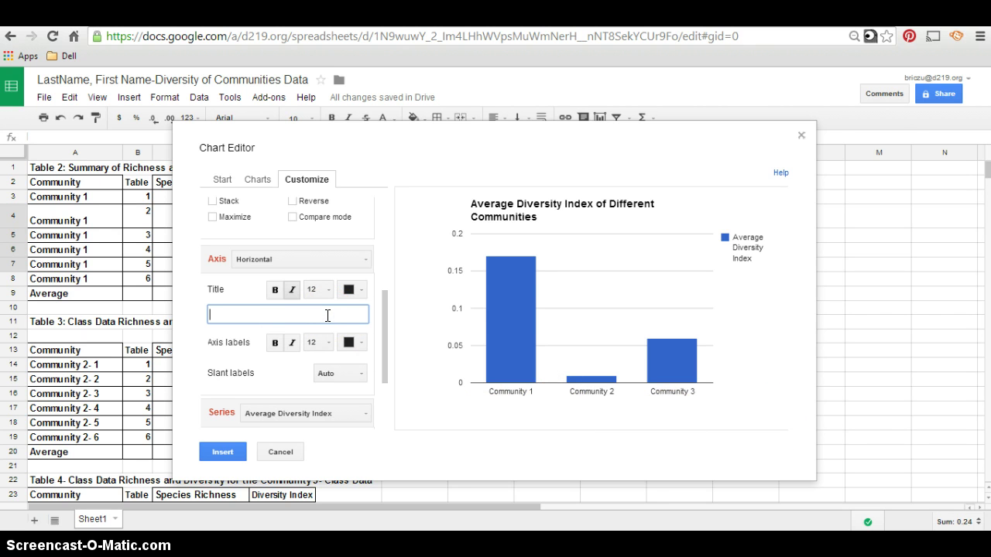
text(Community)
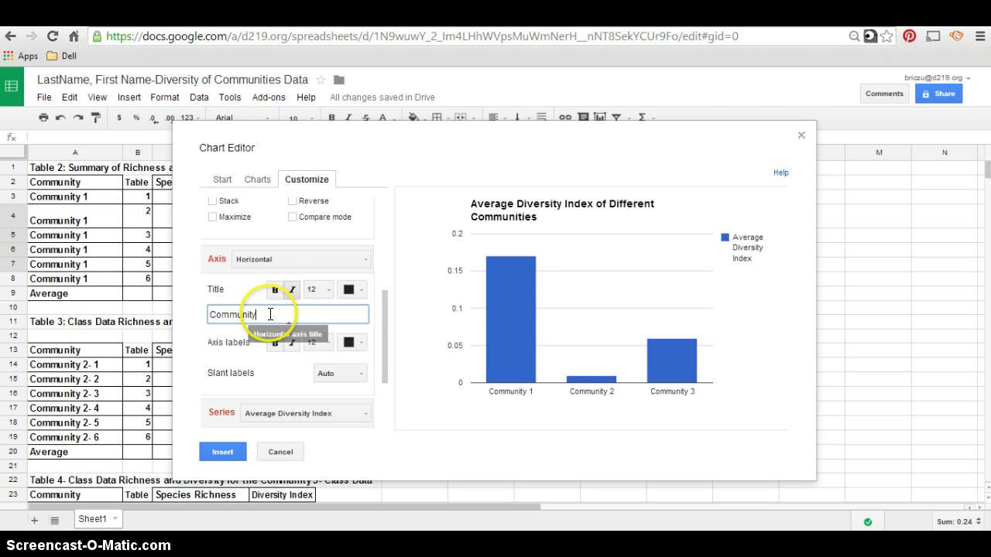
text(#)
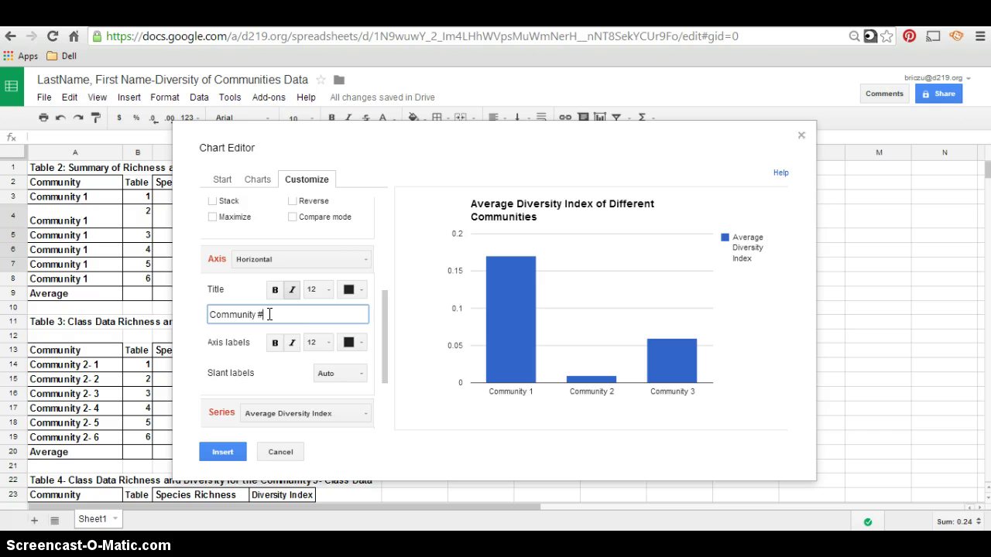
click(263, 315)
Title the chart's left vertical axis "Average Diversity Index".
click(363, 259)
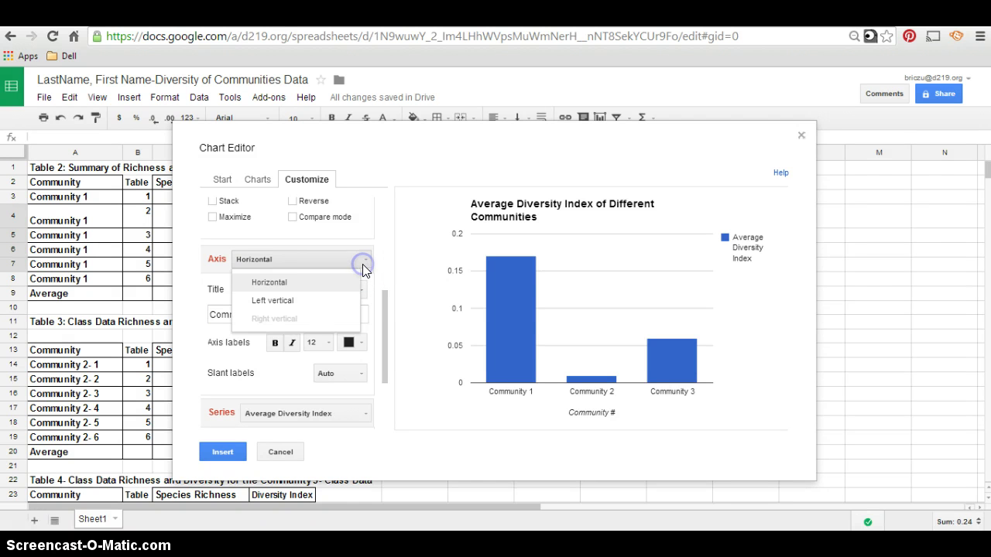
click(328, 301)
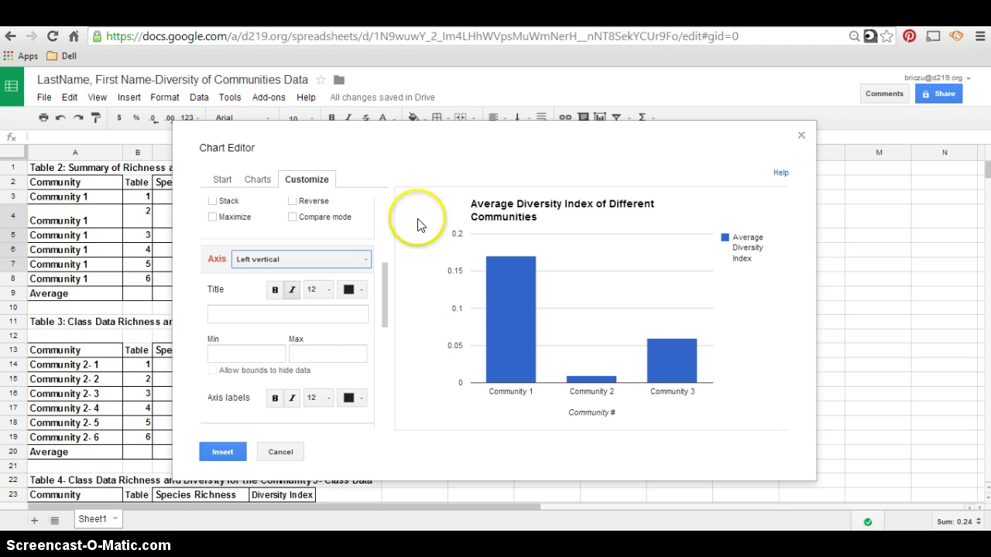
click(323, 313)
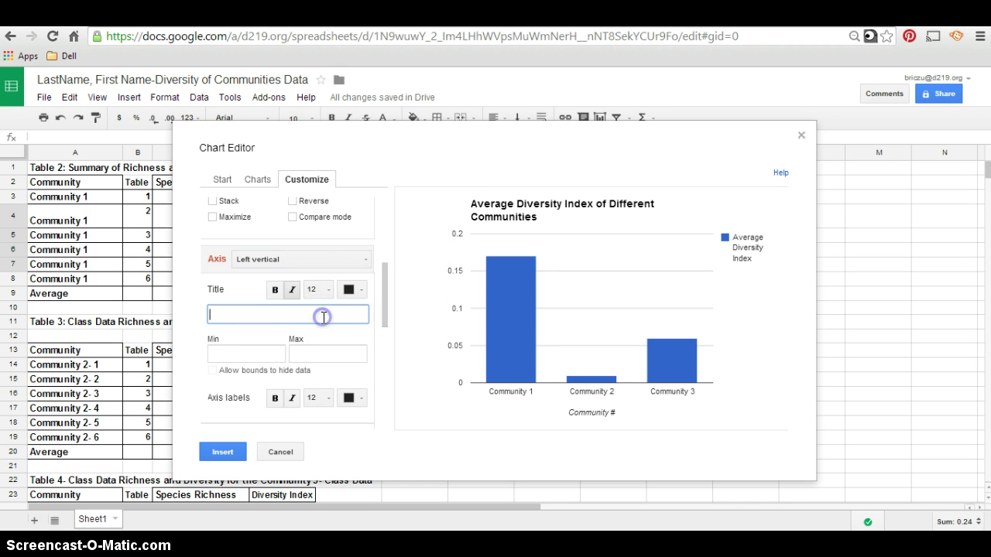
text(Average Diversity Index)
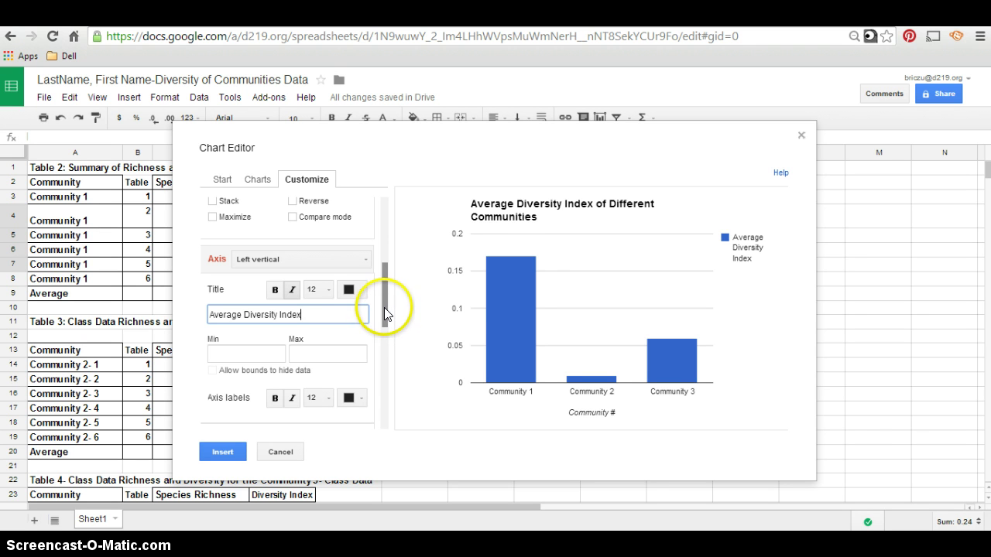
click(367, 332)
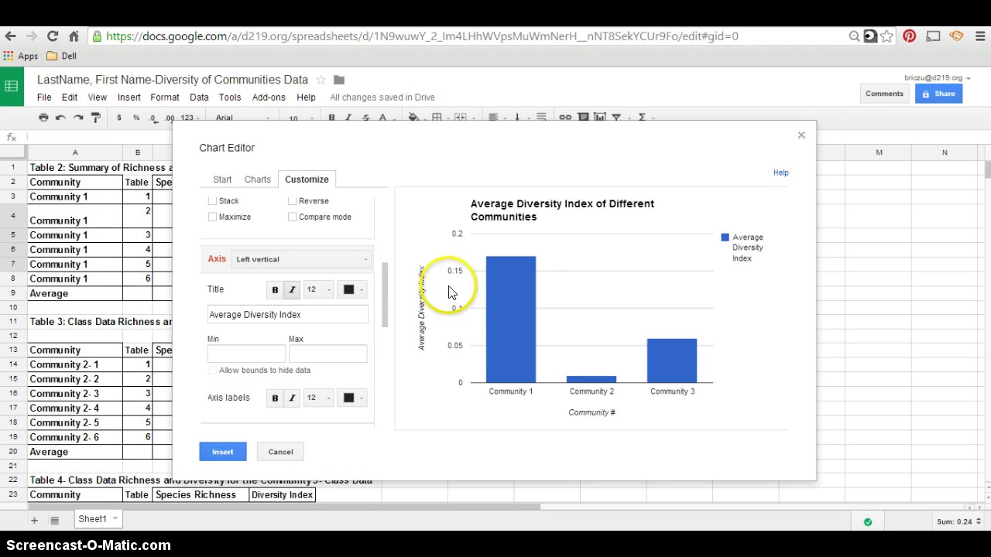
Insert the finished column chart into the sheet and move it beside the summary table so the table is uncovered.
click(224, 453)
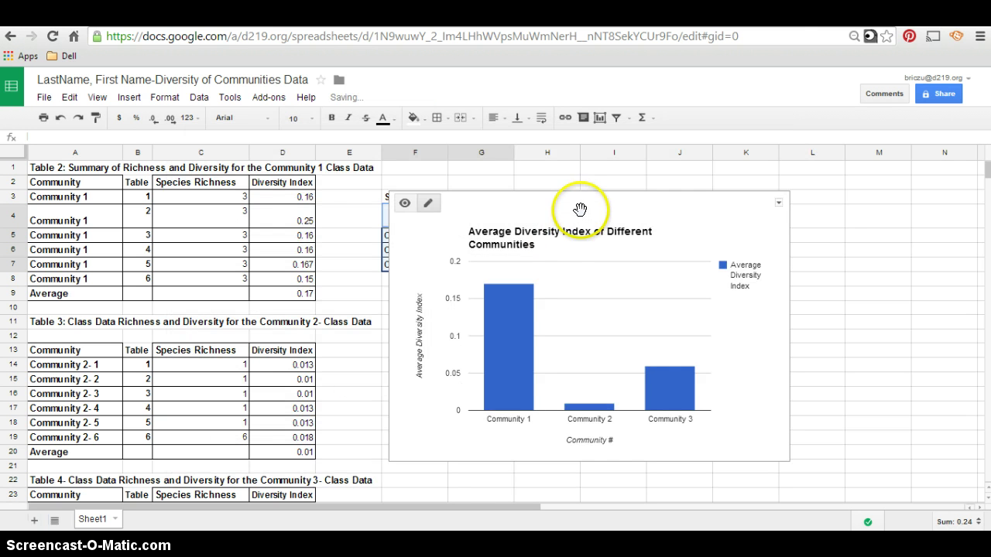
drag(580, 210, 724, 223)
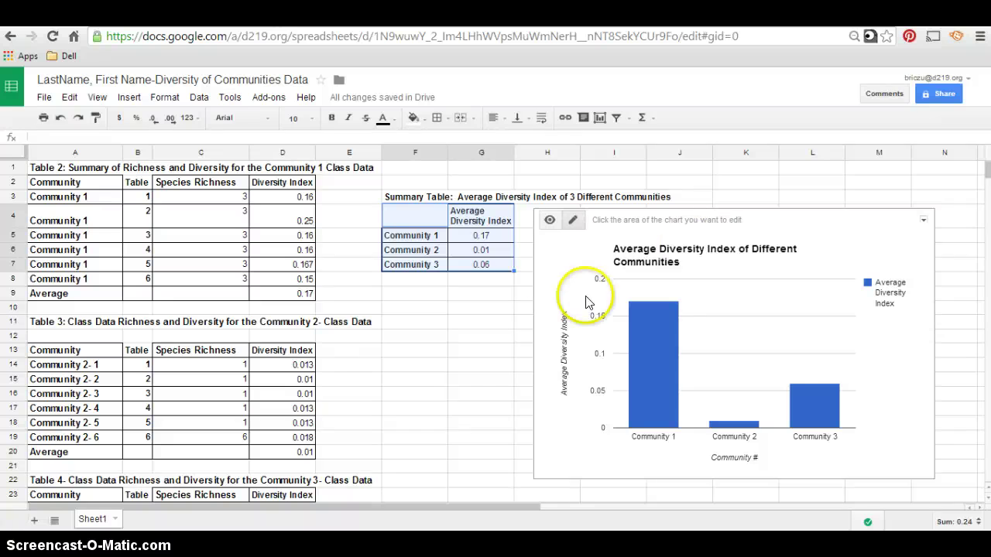
click(435, 381)
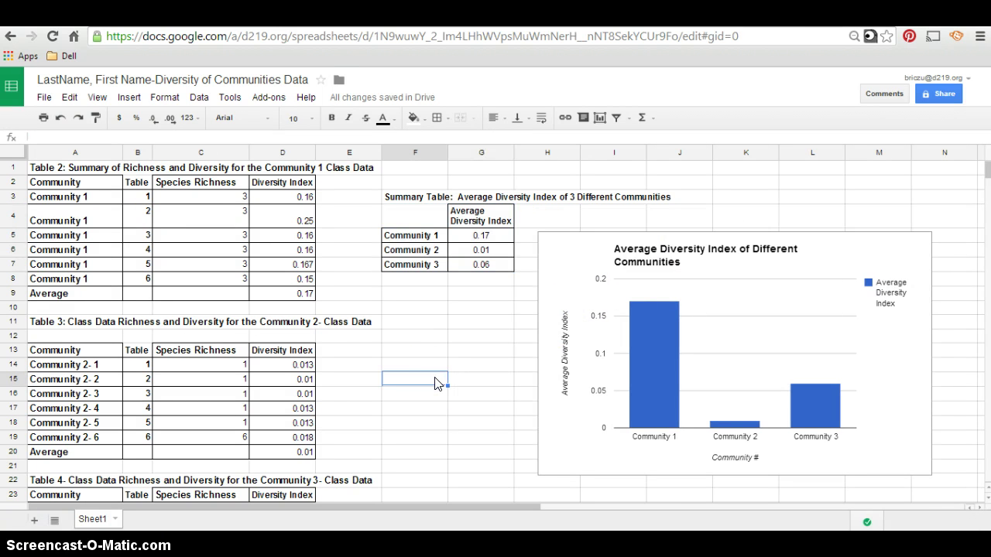
Copy the Average Diversity Index column chart using its chart options.
click(858, 253)
click(865, 225)
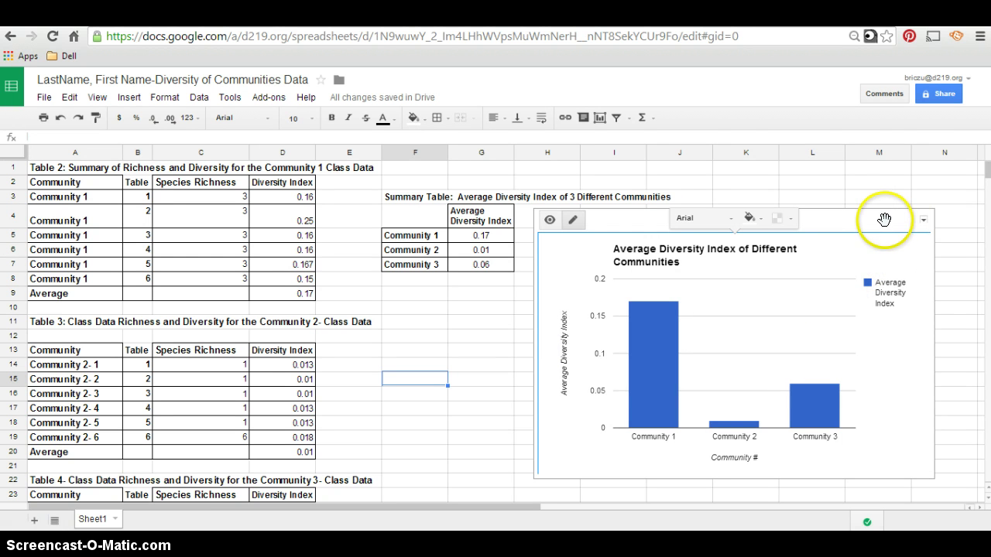
click(923, 220)
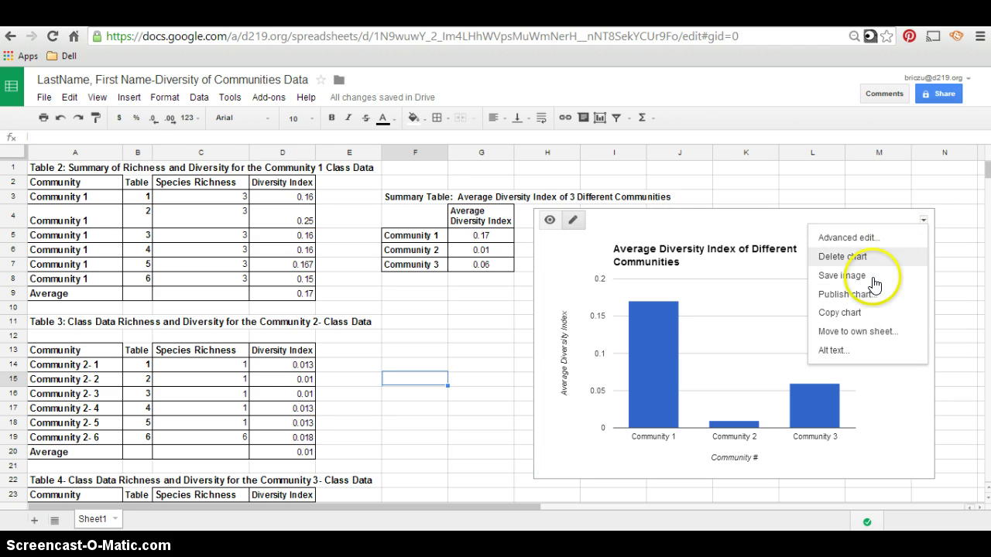
click(852, 312)
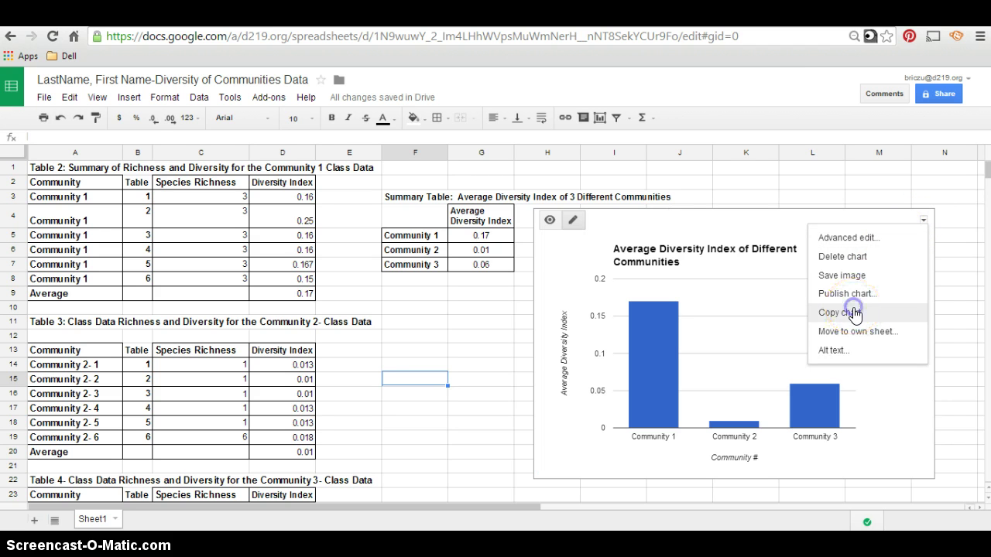
click(856, 282)
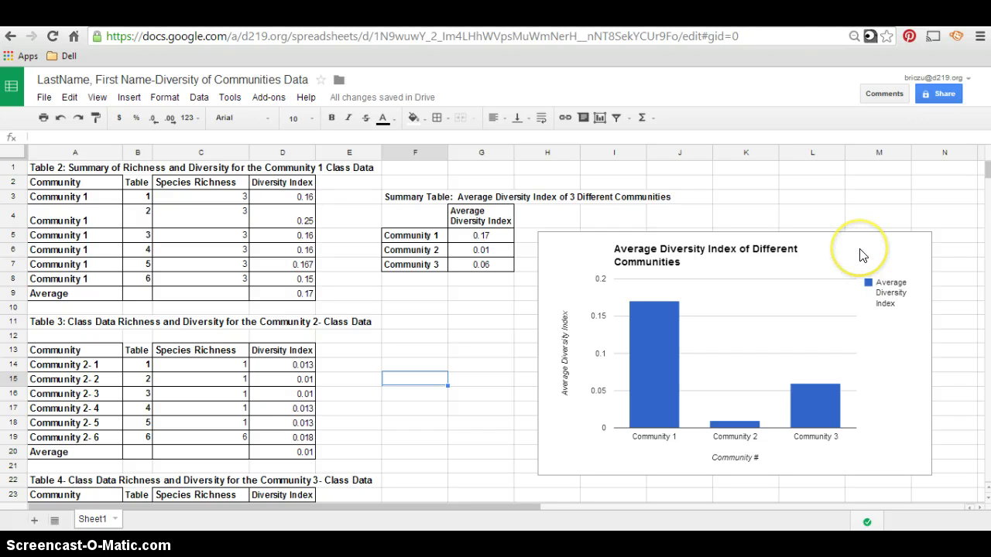